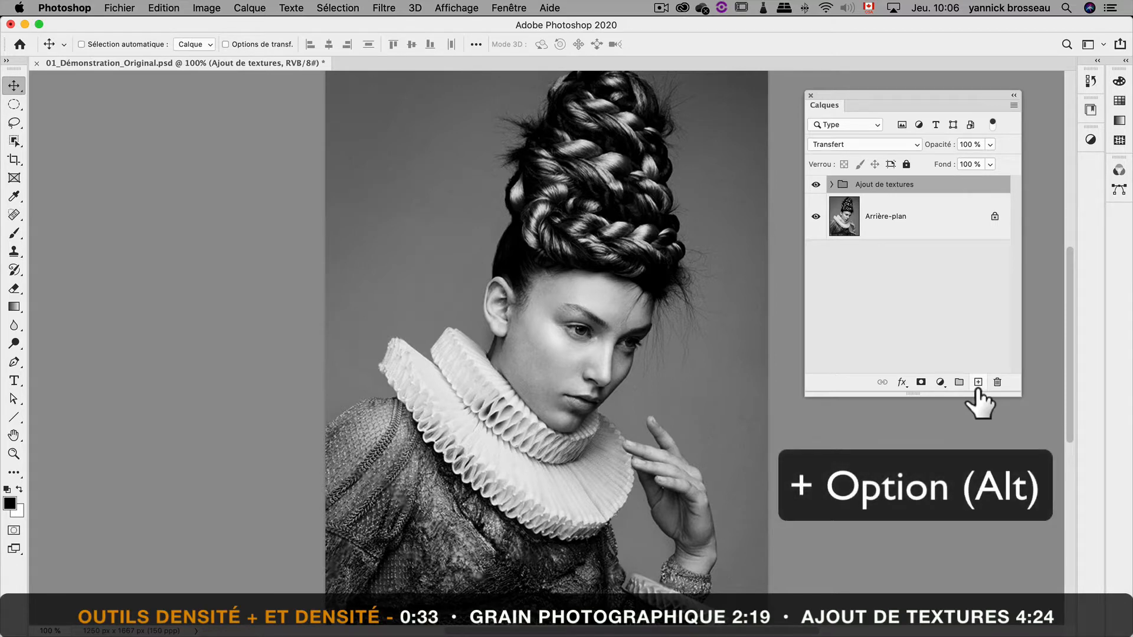
Step: Create a new layer named Densité in Incrustation mode, filled with the 50% gray neutral color
{"action": "left_click", "coordinate": [1014, 105]}
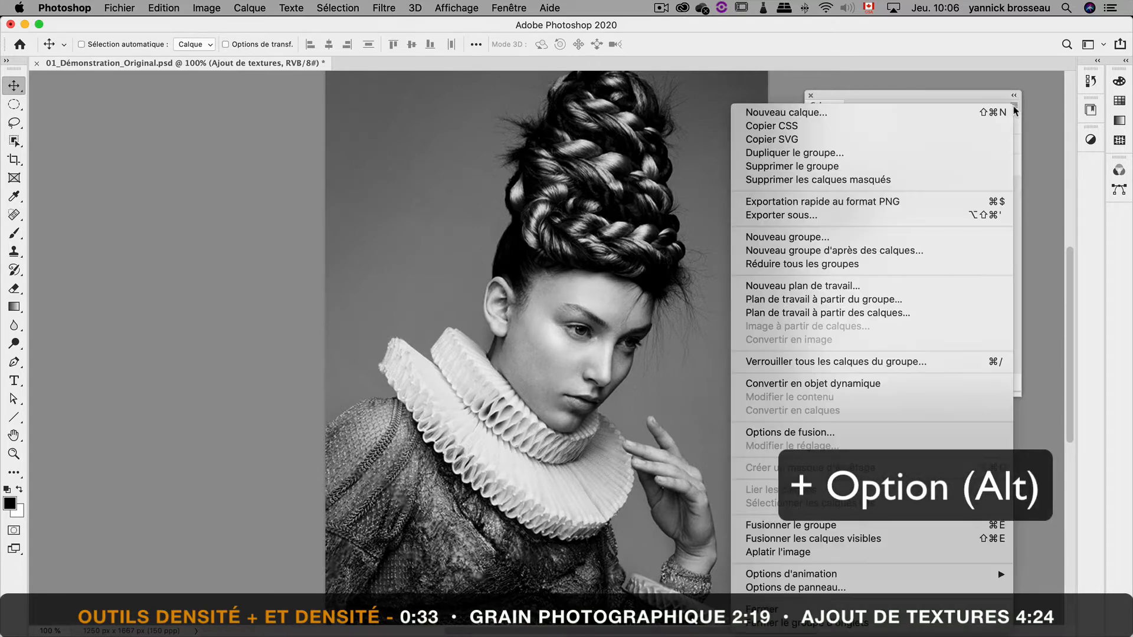
{"action": "left_click", "coordinate": [928, 110]}
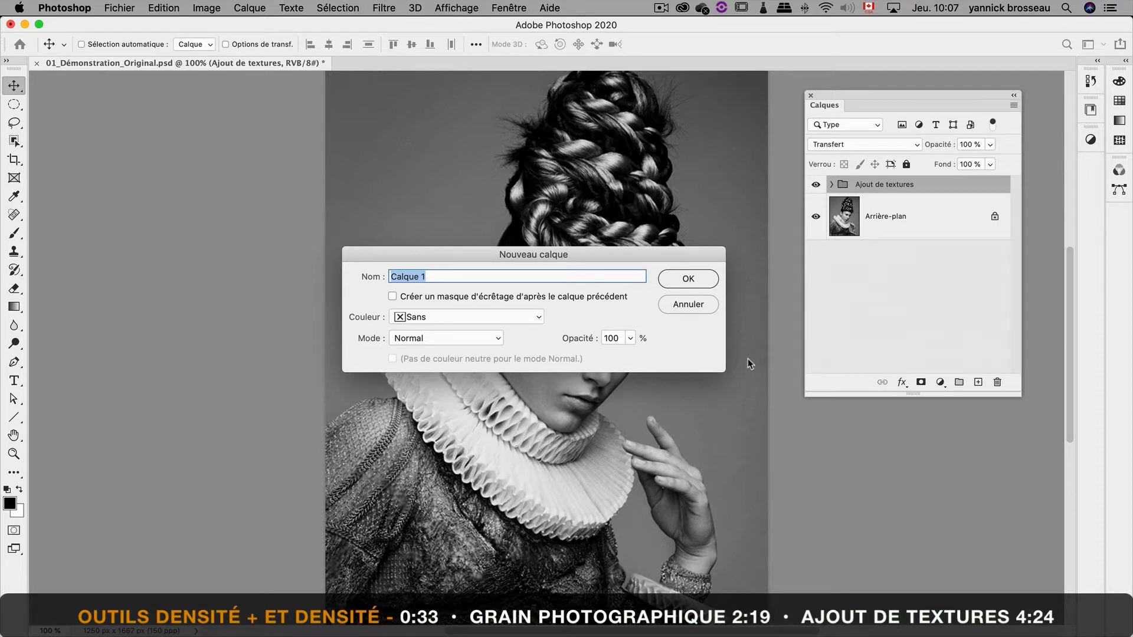
{"action": "type", "text": "Densité"}
{"action": "left_click", "coordinate": [494, 339]}
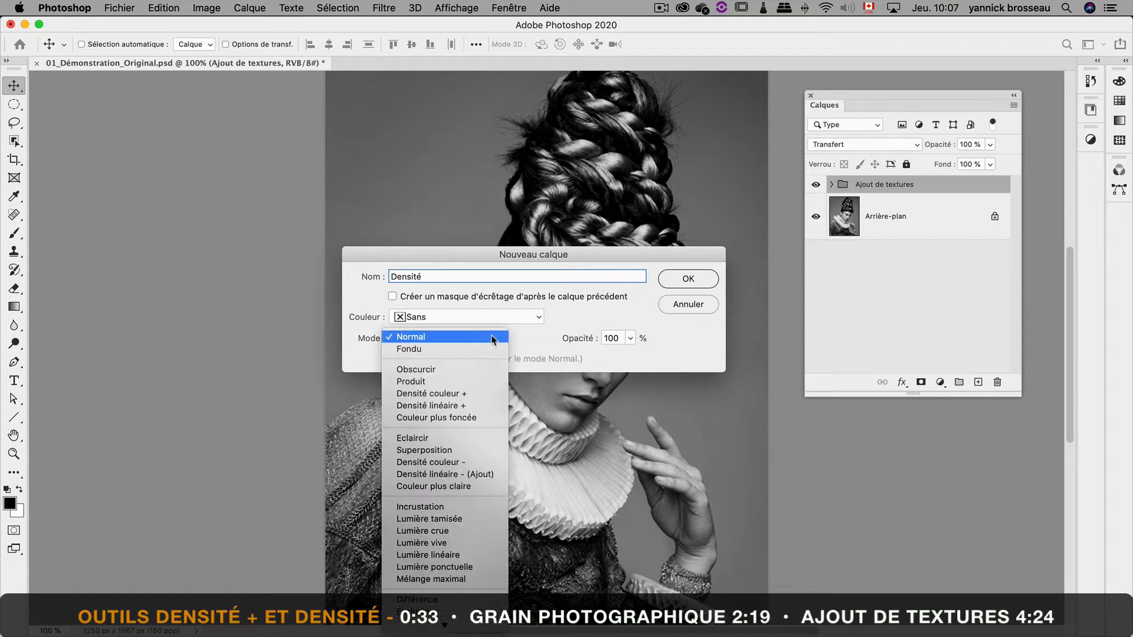
{"action": "left_click", "coordinate": [476, 508]}
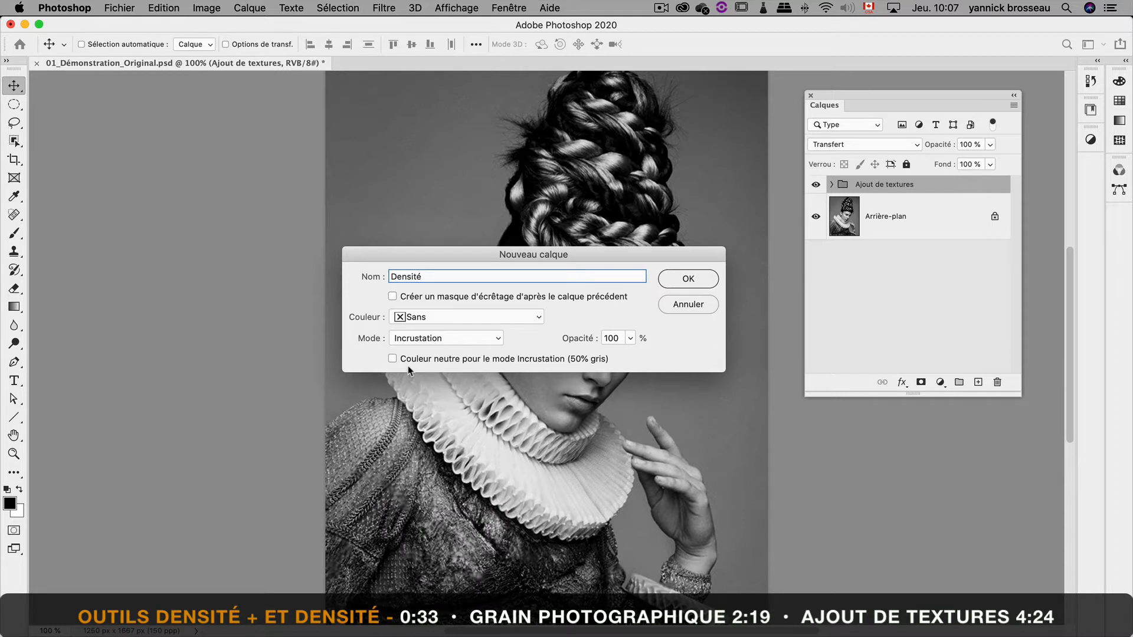
{"action": "left_click", "coordinate": [392, 358]}
{"action": "left_click", "coordinate": [688, 279]}
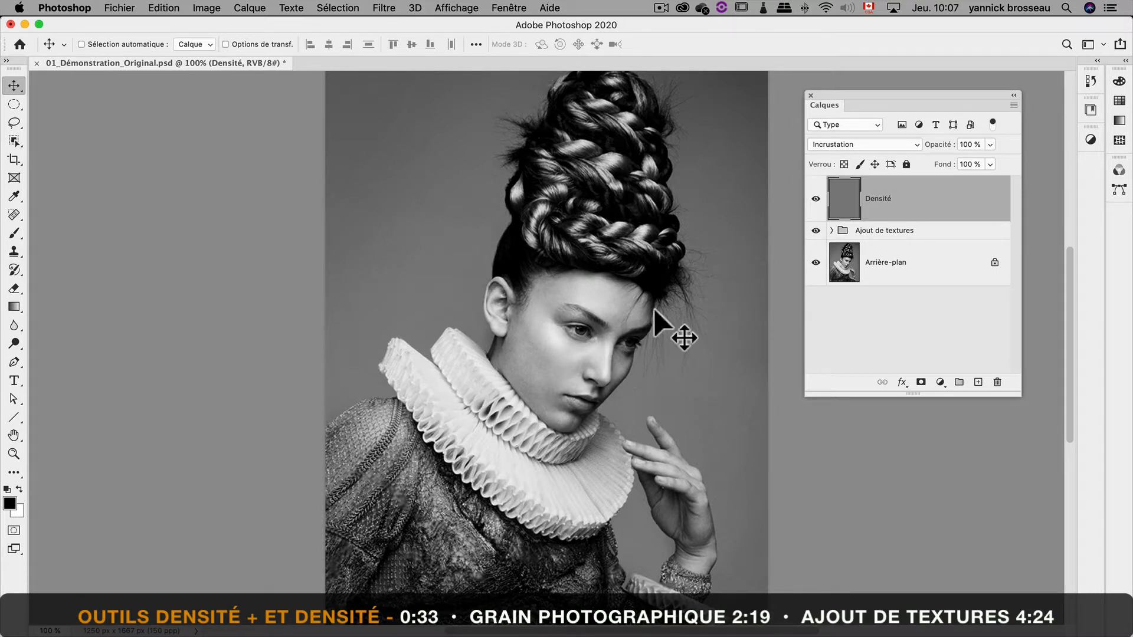
Step: Darken the woman's cheek, temple and the shadow areas of her face with the Burn tool (Densité +) on the Densité layer
{"action": "left_click", "coordinate": [6, 61]}
{"action": "left_click_drag", "start_coordinate": [16, 219], "coordinate": [77, 225]}
{"action": "left_click_drag", "start_coordinate": [522, 360], "coordinate": [561, 420]}
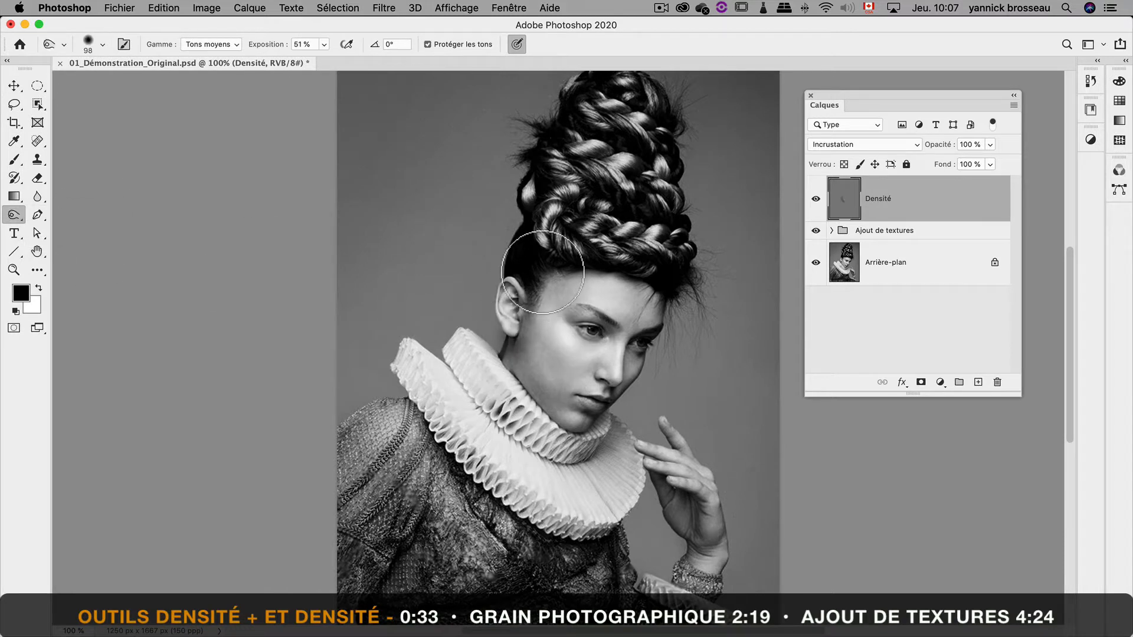
{"action": "left_click_drag", "start_coordinate": [534, 295], "coordinate": [526, 367]}
{"action": "left_click_drag", "start_coordinate": [589, 310], "coordinate": [620, 337]}
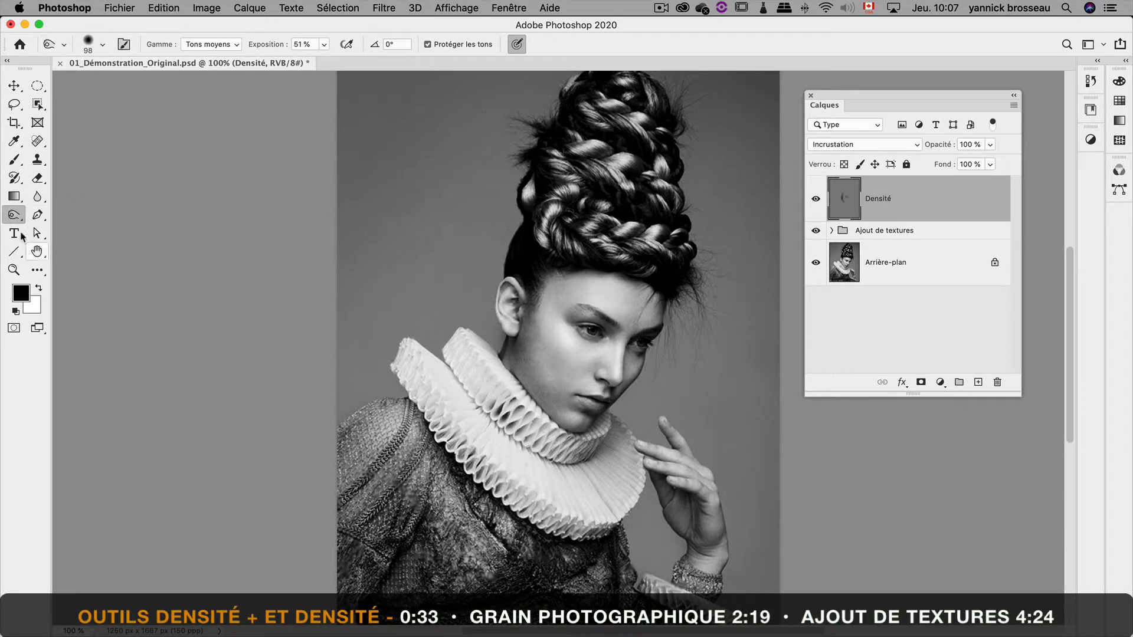
Step: Lighten the cheek and forehead highlights with the Dodge tool (Densité -), using an enlarged brush at 74% exposure
{"action": "mouse_move", "coordinate": [14, 216]}
{"action": "left_mouse_down"}
{"action": "mouse_move", "coordinate": [35, 225]}
{"action": "mouse_move", "coordinate": [53, 212]}
{"action": "left_mouse_up"}
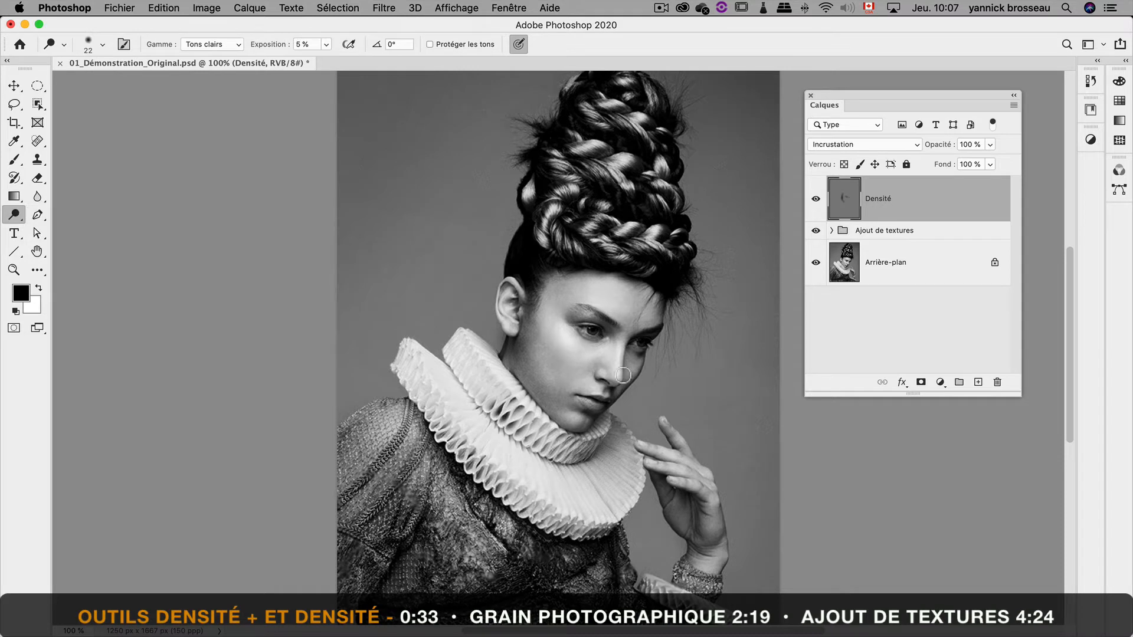
{"action": "mouse_move", "coordinate": [564, 364]}
{"action": "left_mouse_down"}
{"action": "mouse_move", "coordinate": [592, 361]}
{"action": "mouse_move", "coordinate": [555, 347]}
{"action": "mouse_move", "coordinate": [565, 359]}
{"action": "mouse_move", "coordinate": [557, 349]}
{"action": "mouse_move", "coordinate": [590, 289]}
{"action": "left_mouse_up"}
{"action": "key", "text": "7"}
{"action": "key", "text": "4"}
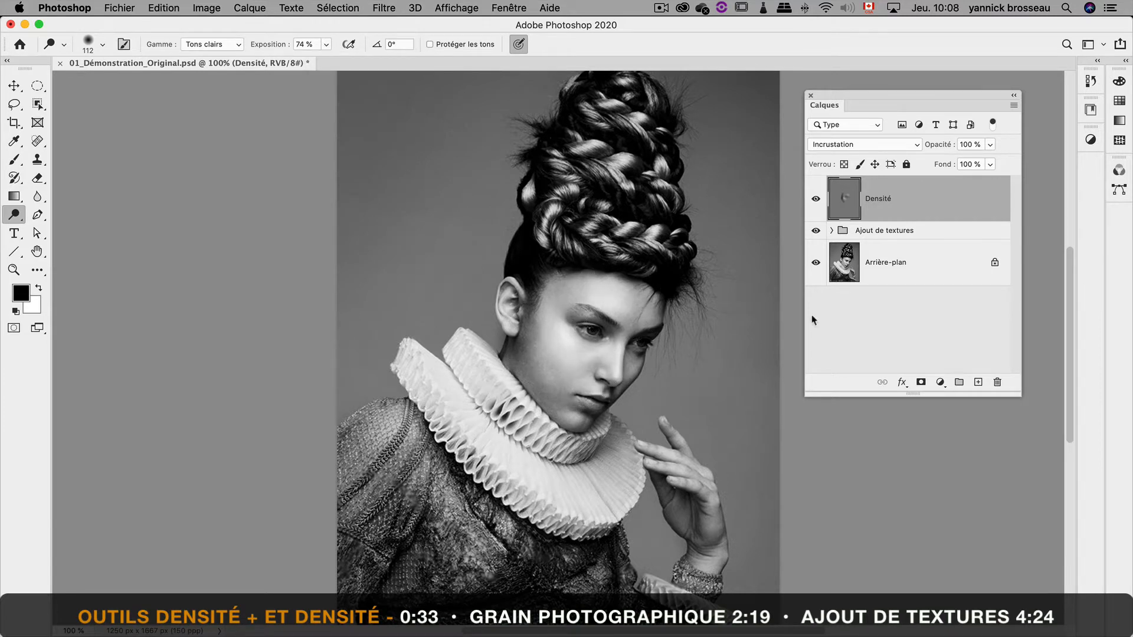
Step: Lower the Densité layer's opacity to 68%, comparing the image with and without the layer before and after the change
{"action": "left_click", "coordinate": [817, 200]}
{"action": "left_click", "coordinate": [817, 200]}
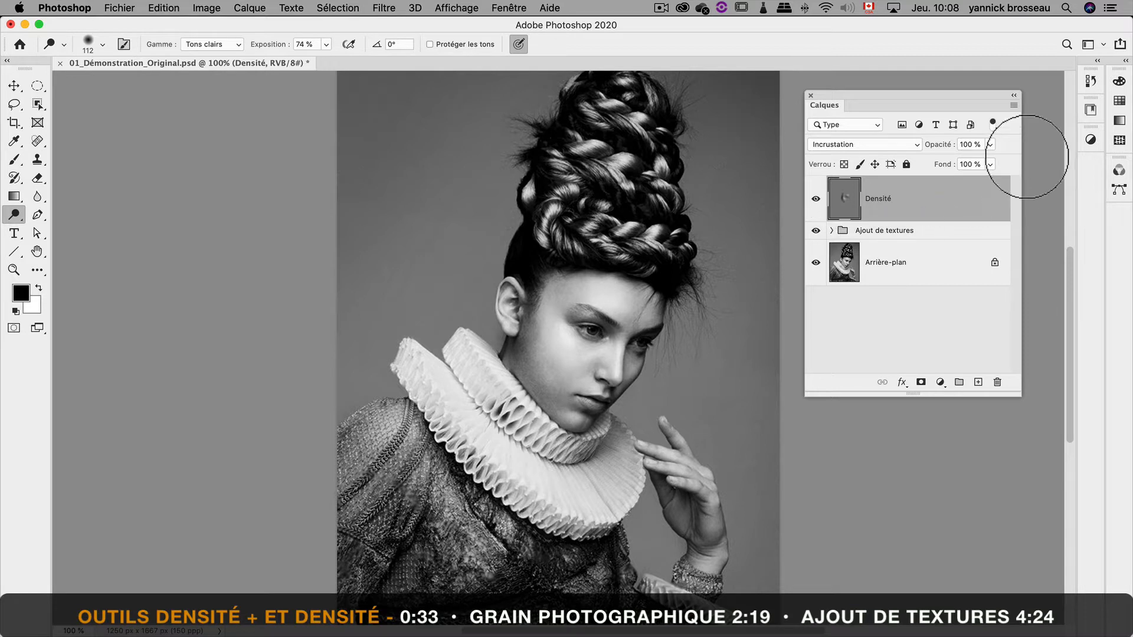
{"action": "left_click", "coordinate": [990, 145]}
{"action": "left_click_drag", "start_coordinate": [983, 160], "coordinate": [973, 164]}
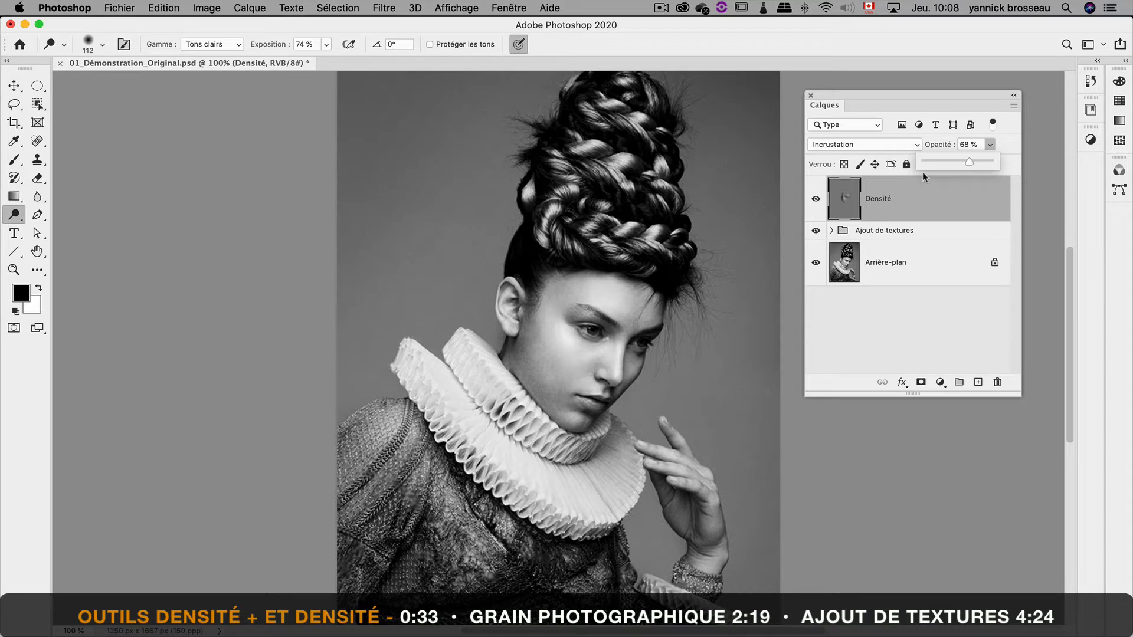
{"action": "left_click", "coordinate": [816, 200]}
{"action": "left_click", "coordinate": [816, 199]}
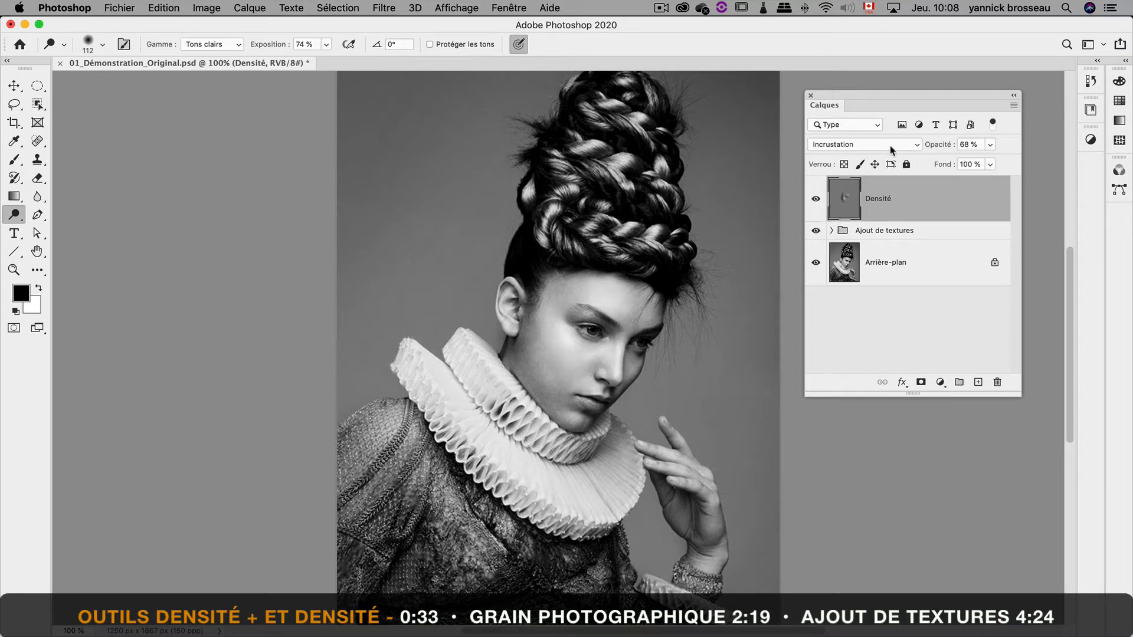
Step: Change the Densité layer's blend mode to Lumière tamisée and compare the image with the layer hidden and shown
{"action": "left_click", "coordinate": [890, 145]}
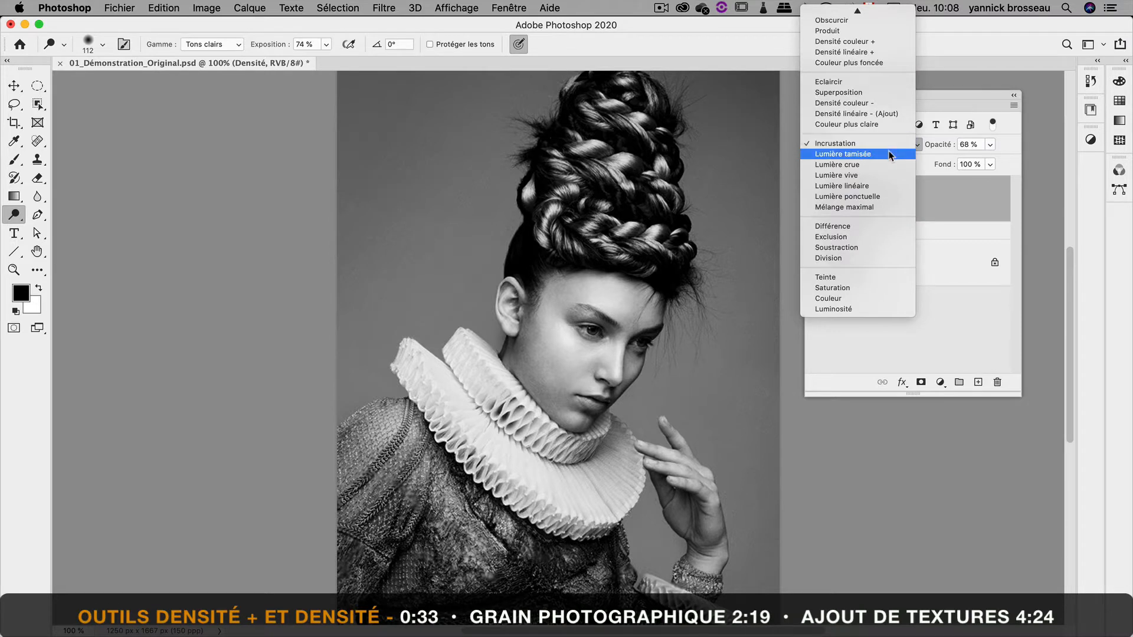
{"action": "left_click", "coordinate": [890, 154]}
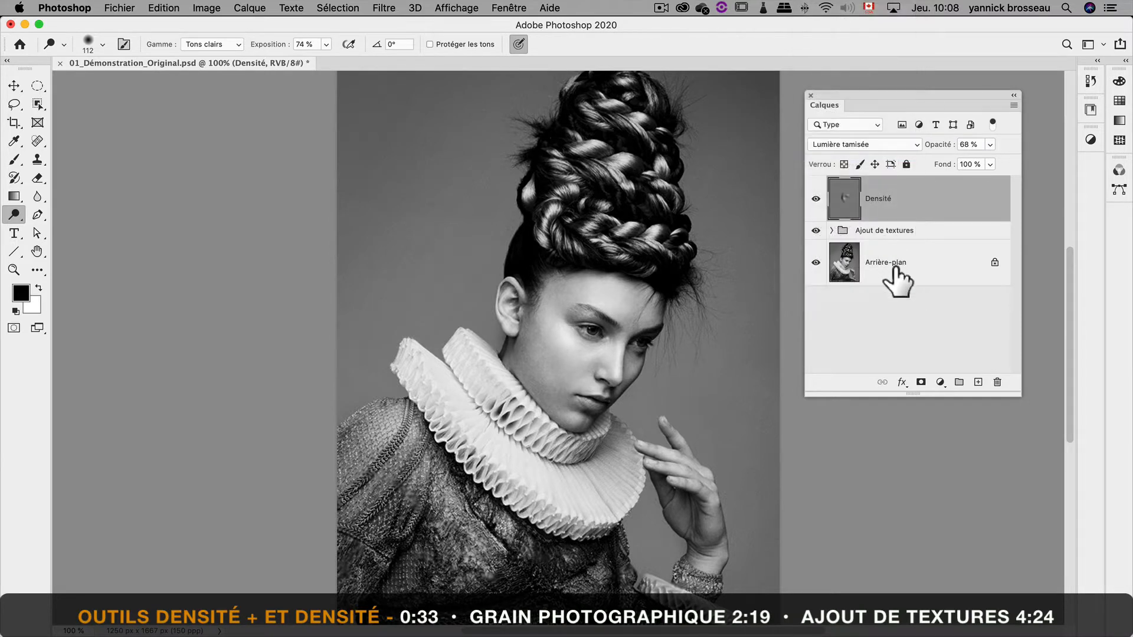
{"action": "left_click", "coordinate": [816, 199]}
{"action": "left_click", "coordinate": [816, 199]}
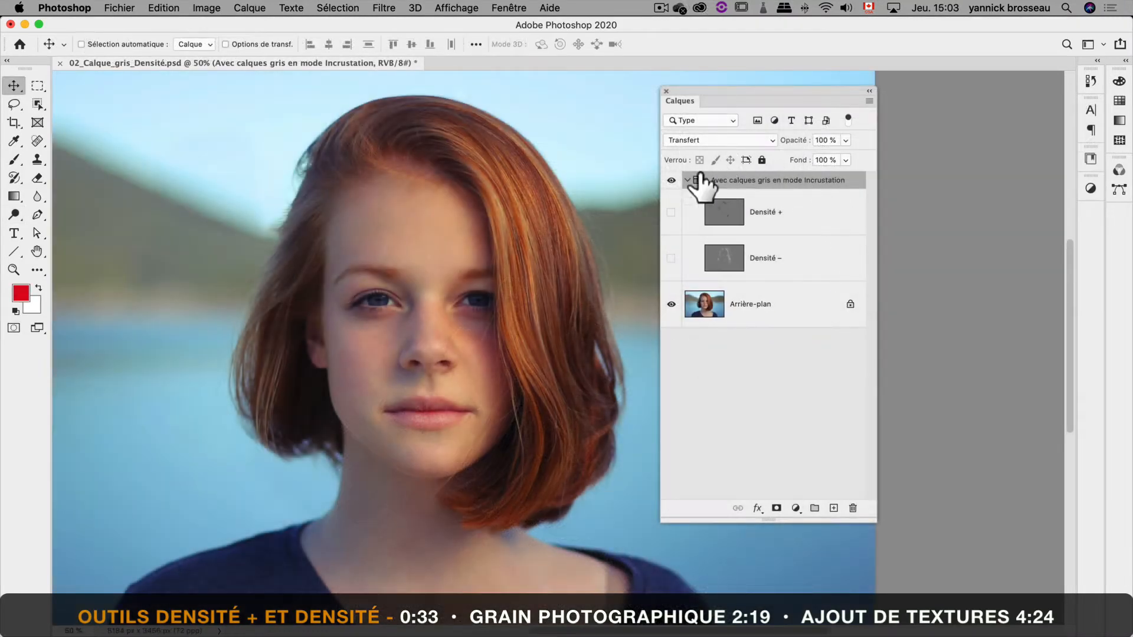
Step: In 02_Calque_gris_Densité.psd, examine the effect of the Densité – and Densité + layers, then of their whole group, by toggling visibility
{"action": "left_click", "coordinate": [671, 257]}
{"action": "left_click", "coordinate": [671, 258]}
{"action": "left_click", "coordinate": [671, 257]}
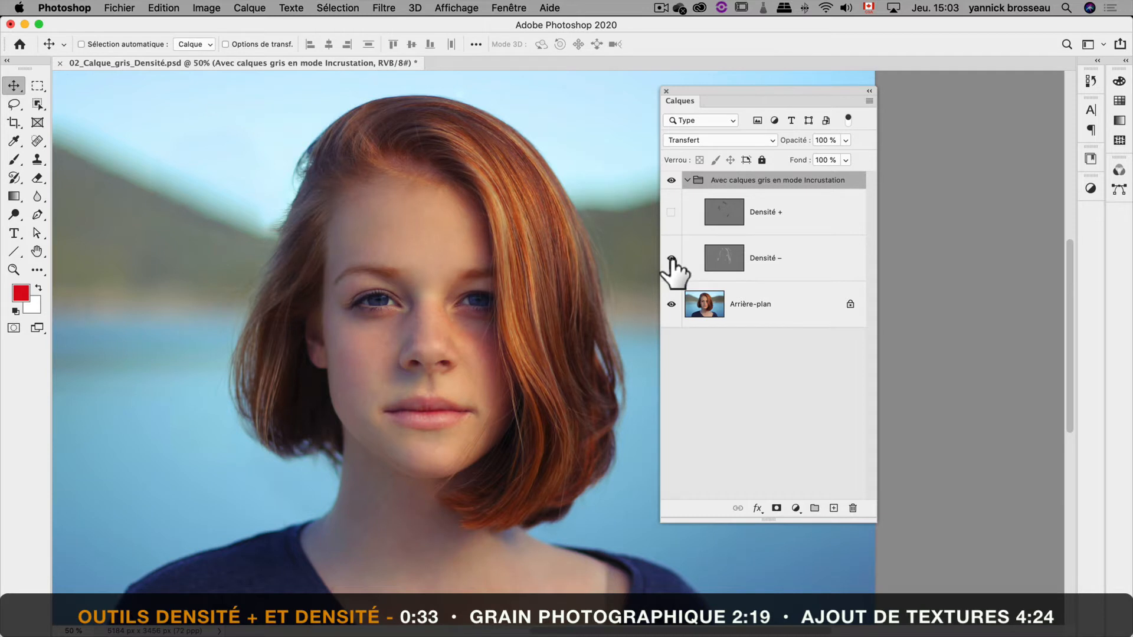
{"action": "left_click", "coordinate": [671, 214]}
{"action": "left_click", "coordinate": [672, 214]}
{"action": "left_click", "coordinate": [672, 214]}
{"action": "left_click", "coordinate": [672, 180]}
{"action": "left_click", "coordinate": [672, 180]}
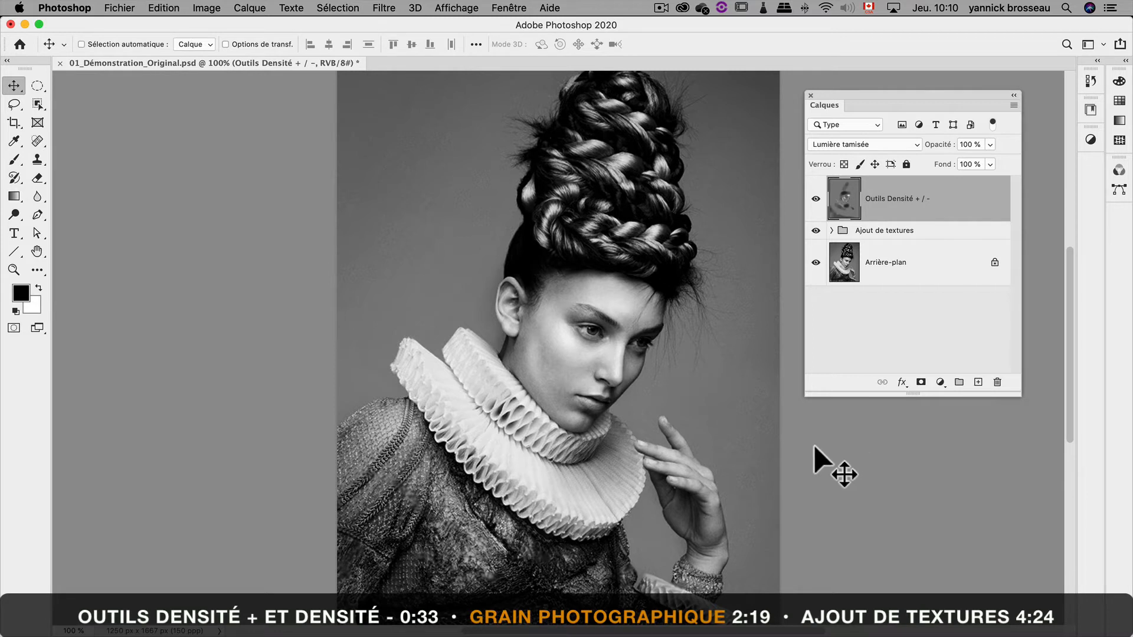
Step: In 01_Démonstration_Original.psd, create a new layer named Grain in Incrustation mode, filled with the 50% gray neutral color
{"action": "left_click", "coordinate": [978, 383], "text": "alt"}
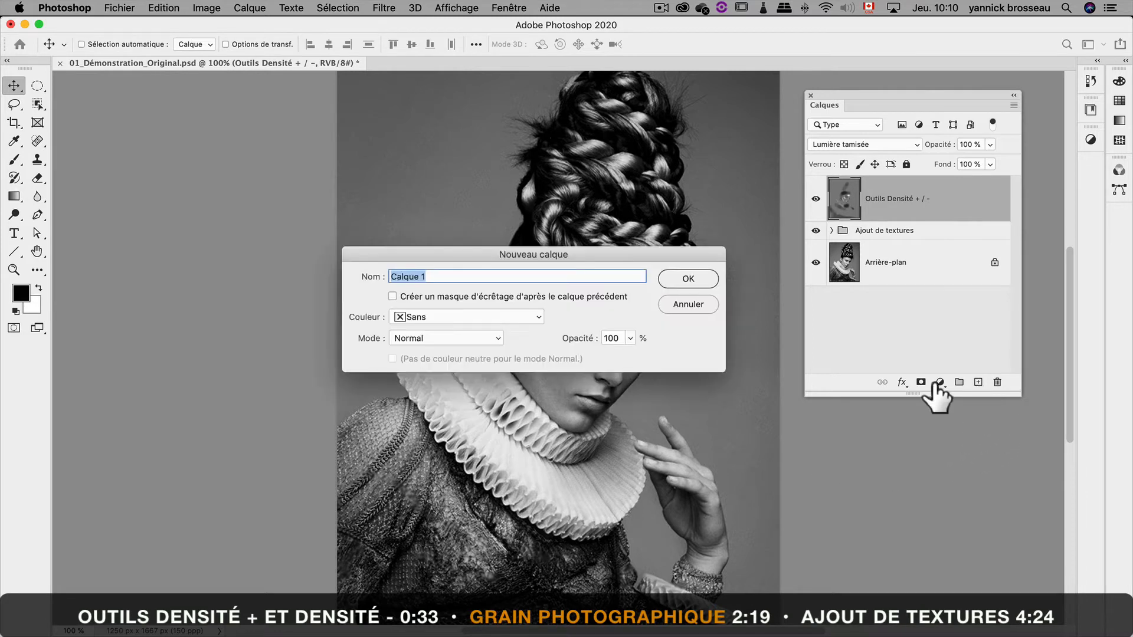
{"action": "type", "text": "Grain"}
{"action": "left_click", "coordinate": [476, 338]}
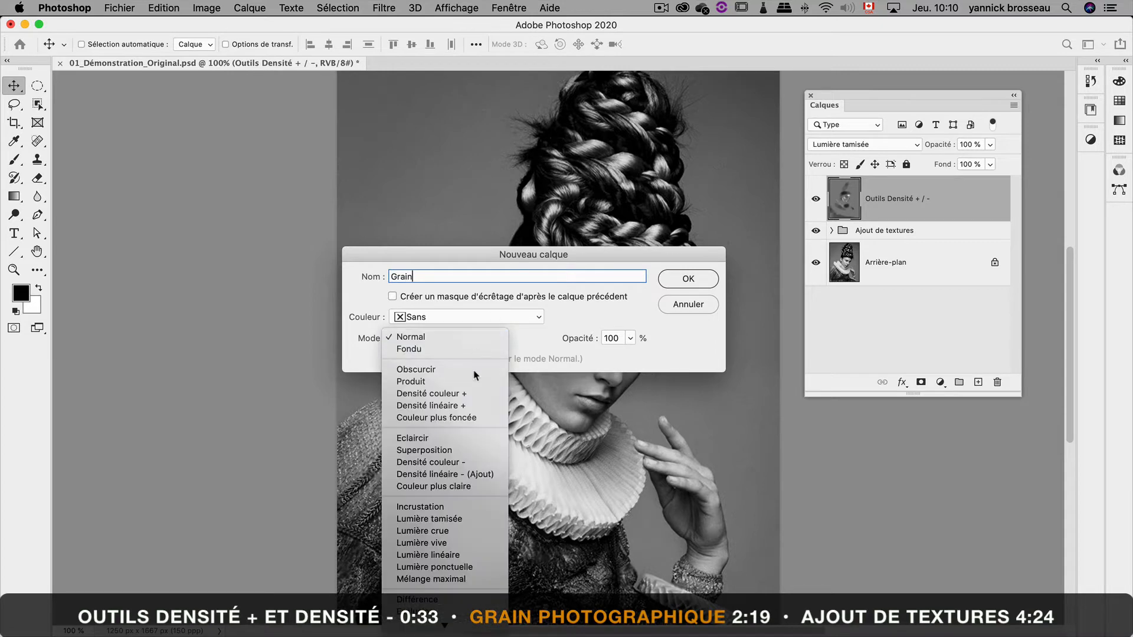
{"action": "left_click", "coordinate": [443, 506]}
{"action": "left_click", "coordinate": [392, 359]}
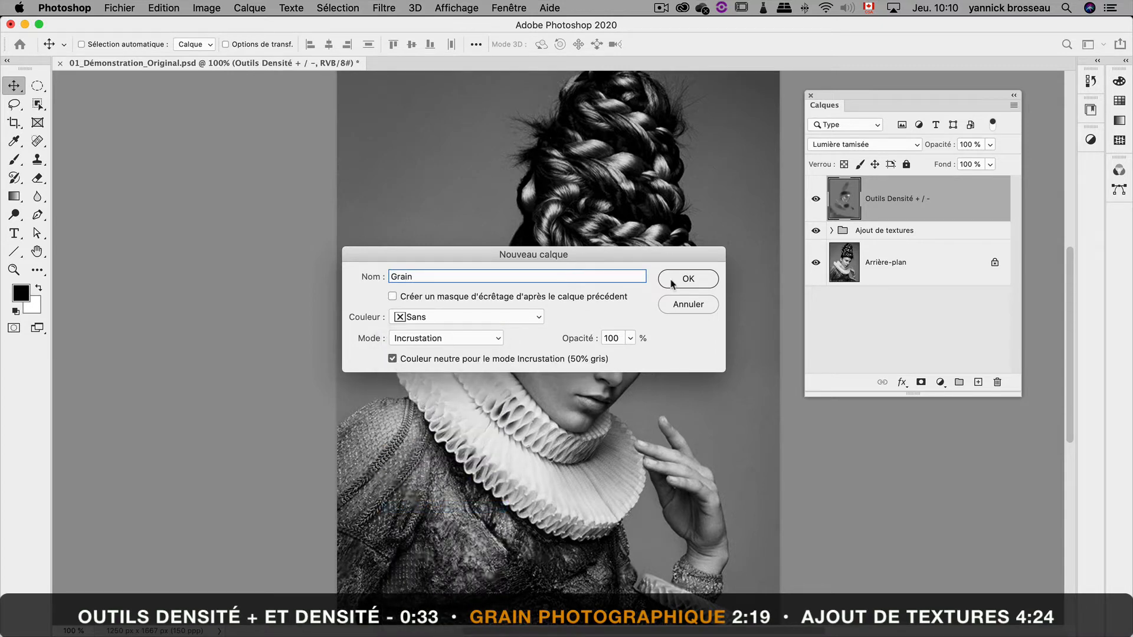
{"action": "left_click", "coordinate": [673, 282]}
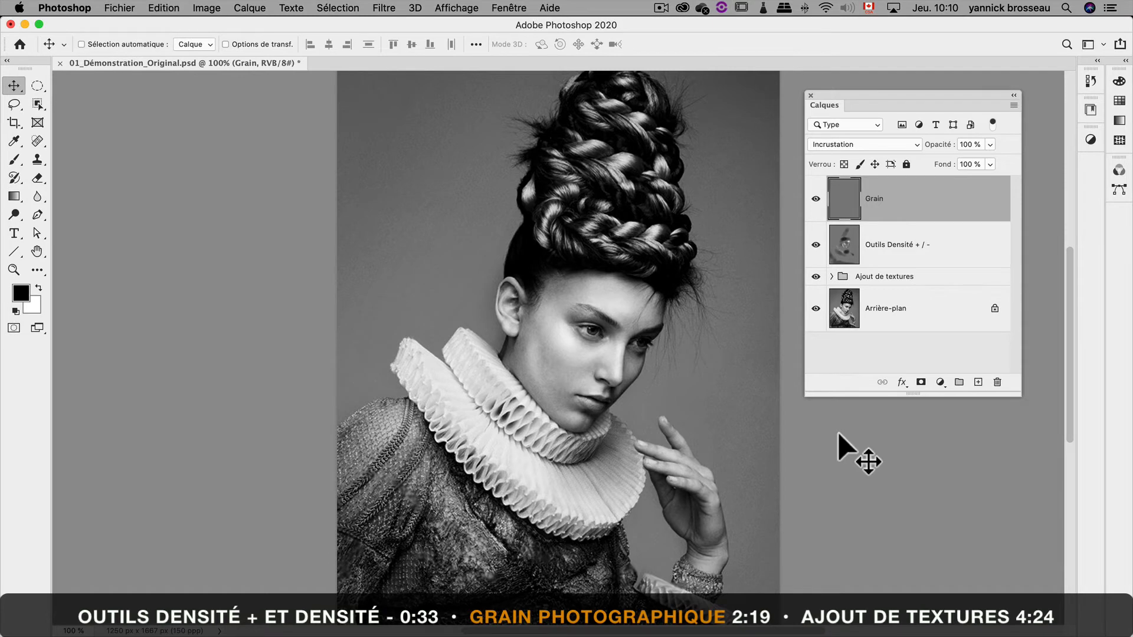
Step: Convert the Grain layer to a smart object and add monochromatic Gaussian noise at 11.86%
{"action": "right_click", "coordinate": [910, 199]}
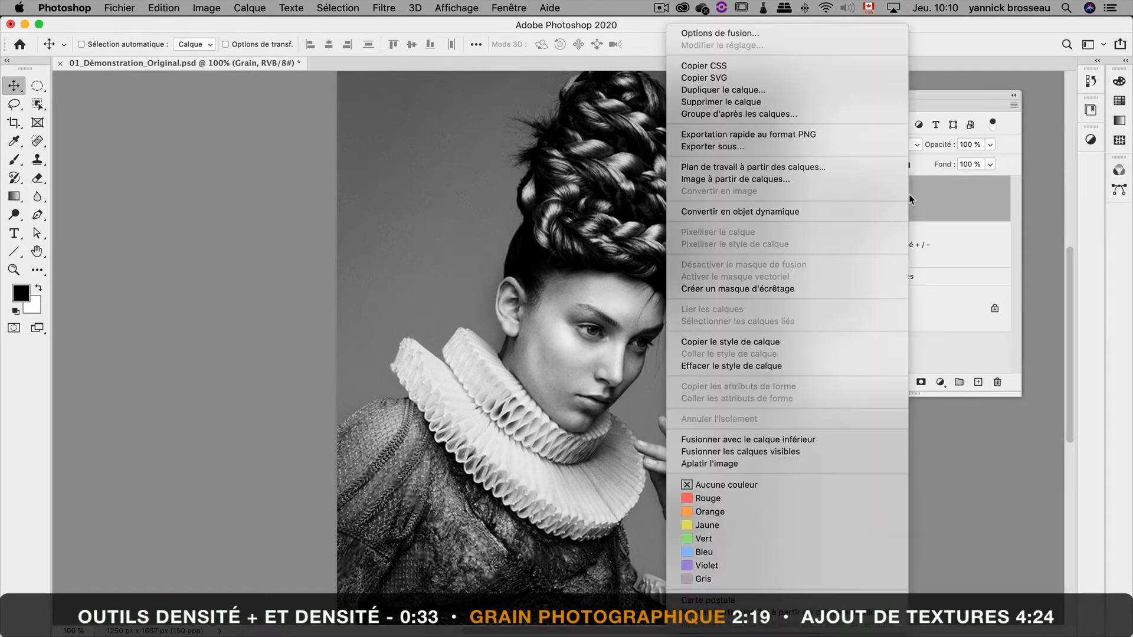
{"action": "left_click", "coordinate": [819, 211]}
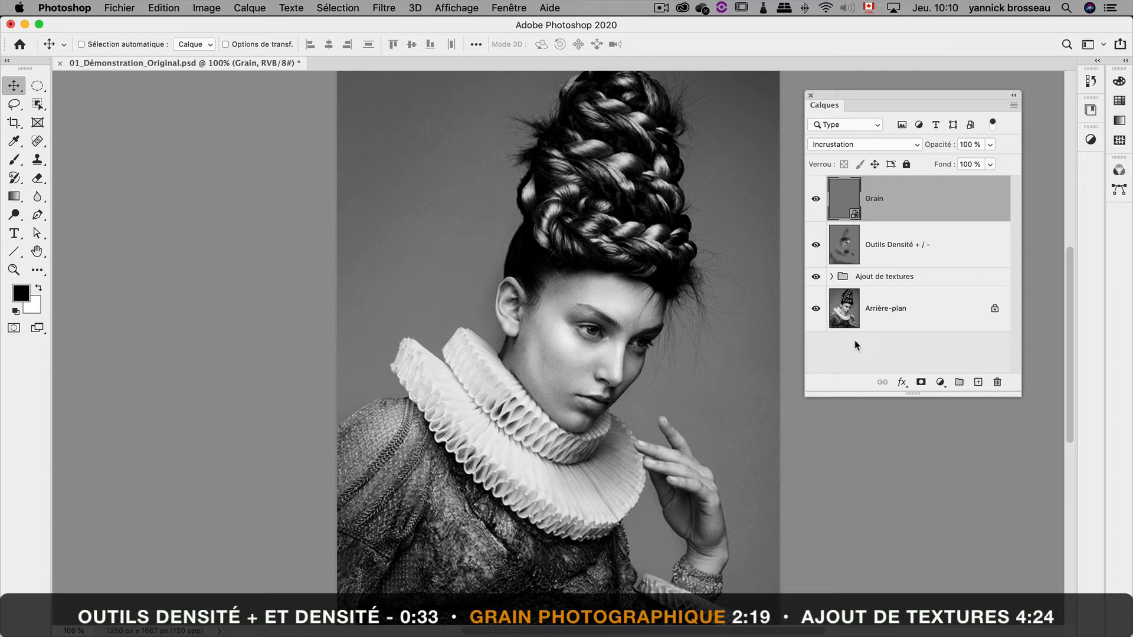
{"action": "left_click", "coordinate": [379, 7]}
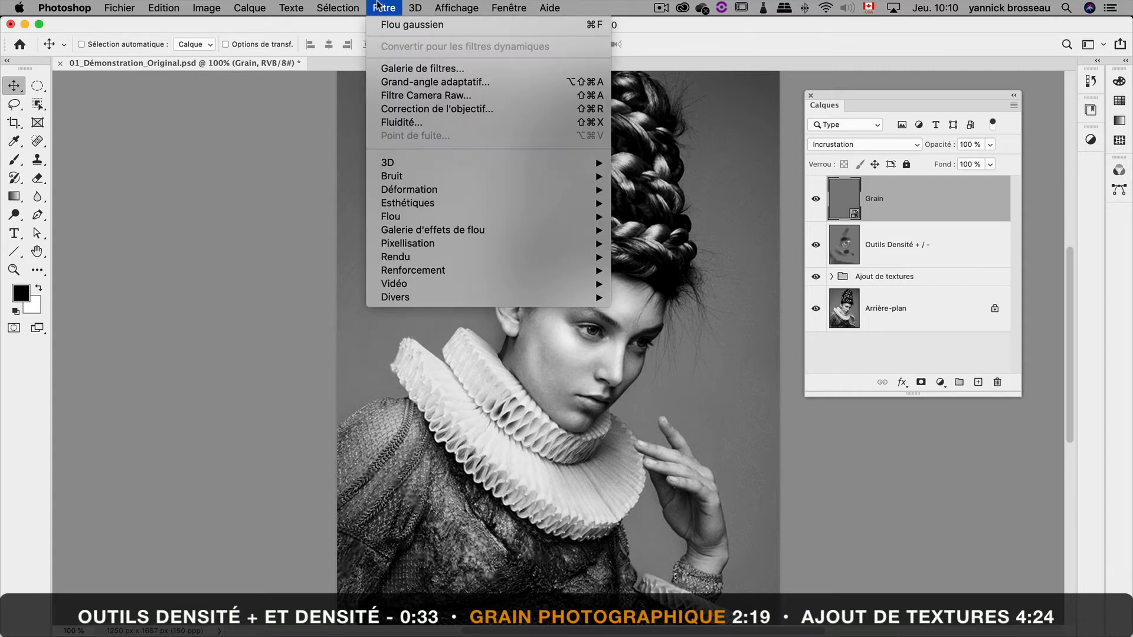
{"action": "mouse_move", "coordinate": [458, 172]}
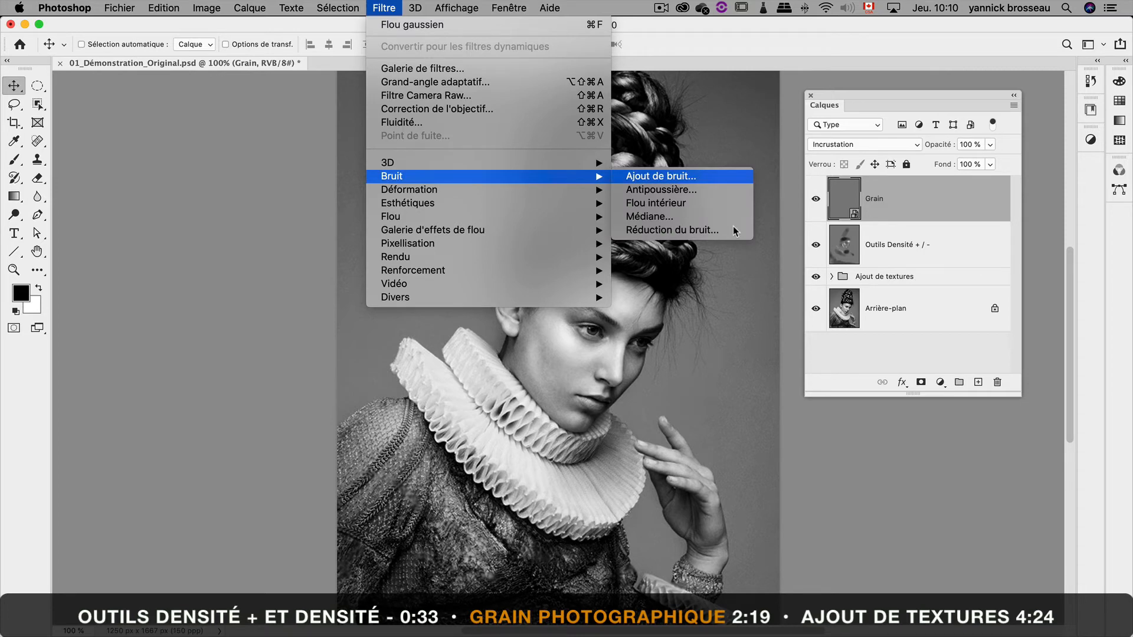
{"action": "key", "text": "Return"}
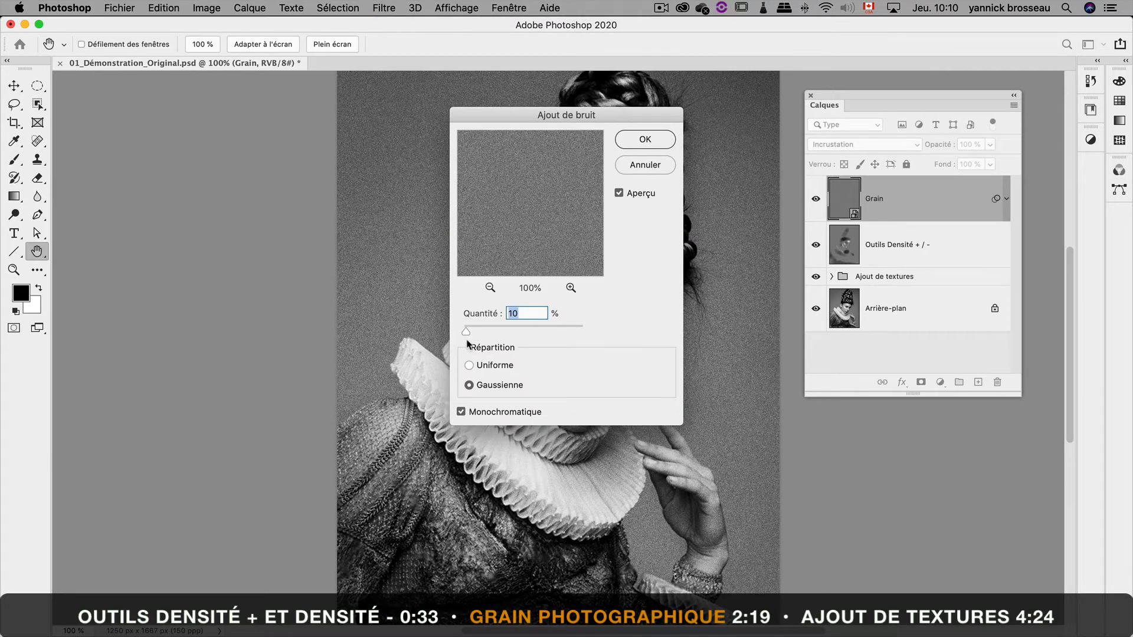
{"action": "left_click_drag", "start_coordinate": [467, 332], "coordinate": [467, 331]}
{"action": "left_click", "coordinate": [666, 139]}
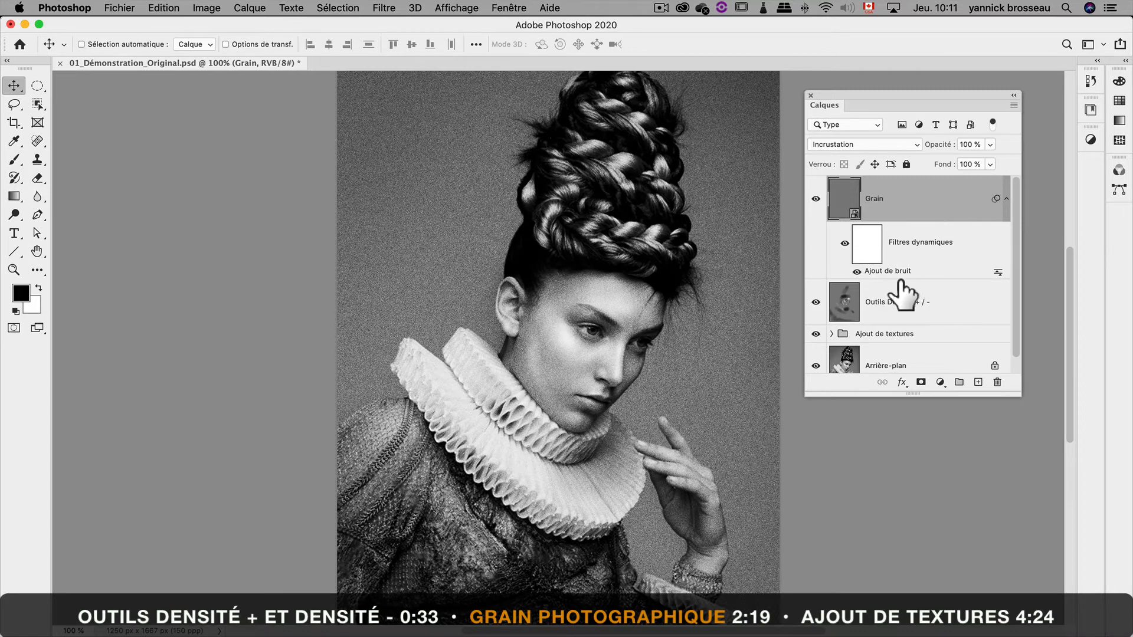
Step: Compare the image with and without the Ajout de bruit smart filter and review its settings without changing them
{"action": "left_click", "coordinate": [856, 272]}
{"action": "left_click", "coordinate": [856, 272]}
{"action": "double_click", "coordinate": [883, 271]}
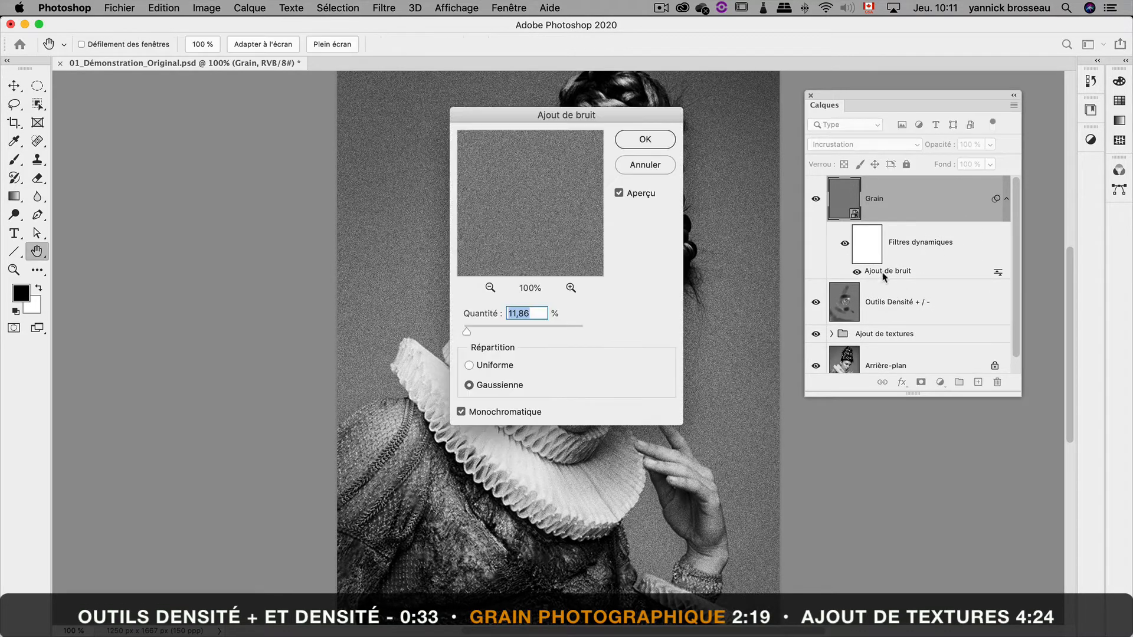
{"action": "left_click", "coordinate": [651, 169]}
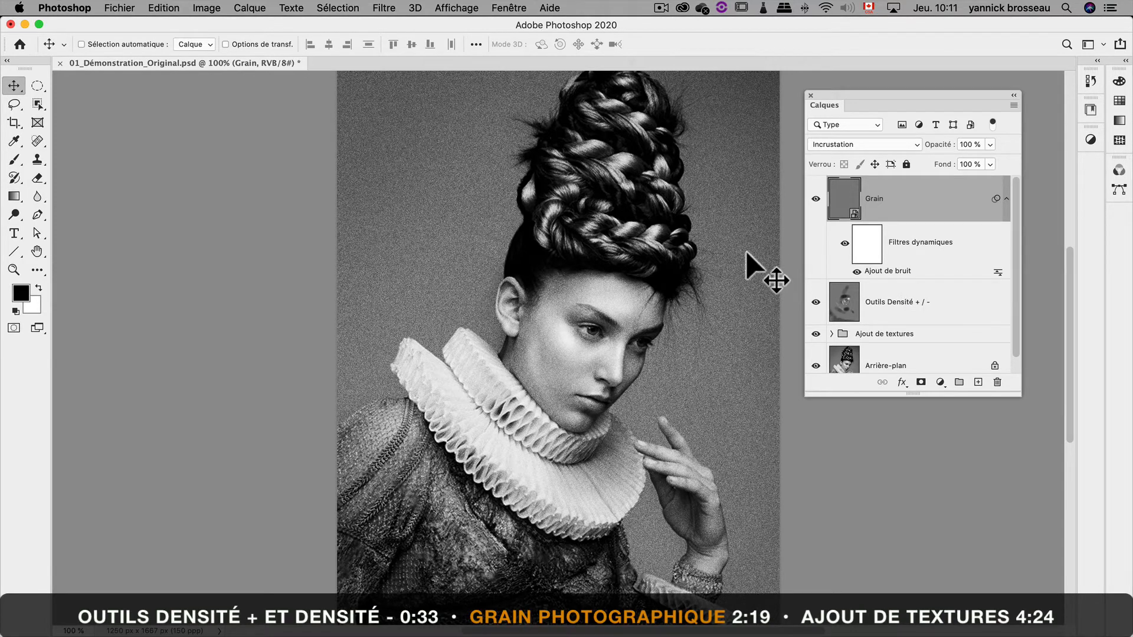
Step: Soften the grain by applying a Gaussian Blur smart filter with a small radius to the Grain layer
{"action": "left_click", "coordinate": [379, 6]}
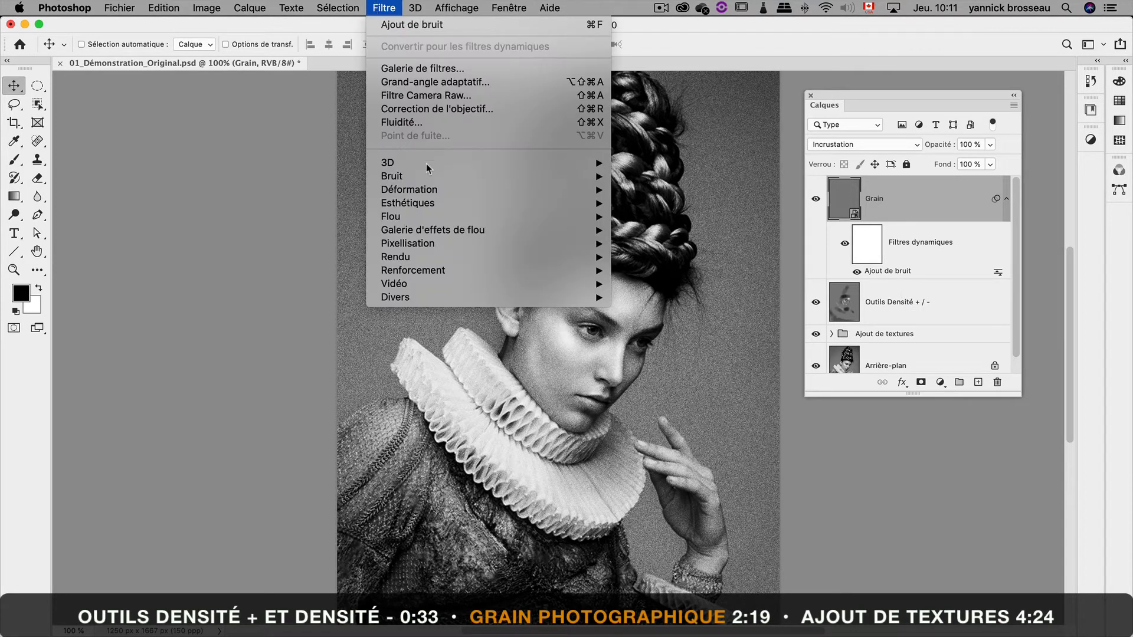
{"action": "mouse_move", "coordinate": [436, 217]}
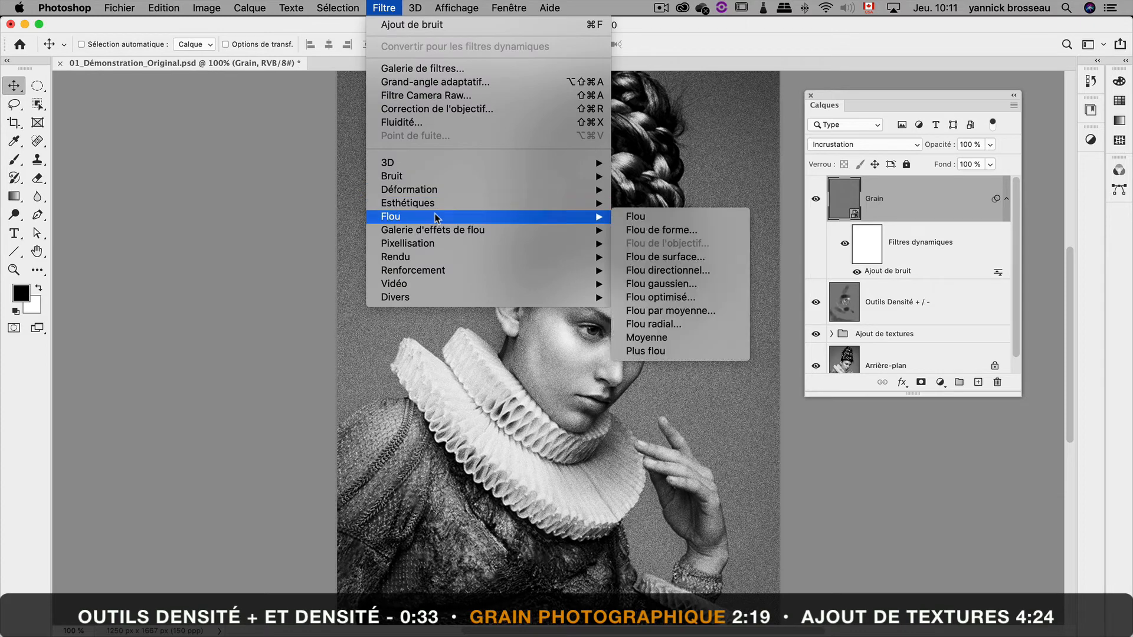
{"action": "left_click", "coordinate": [712, 285]}
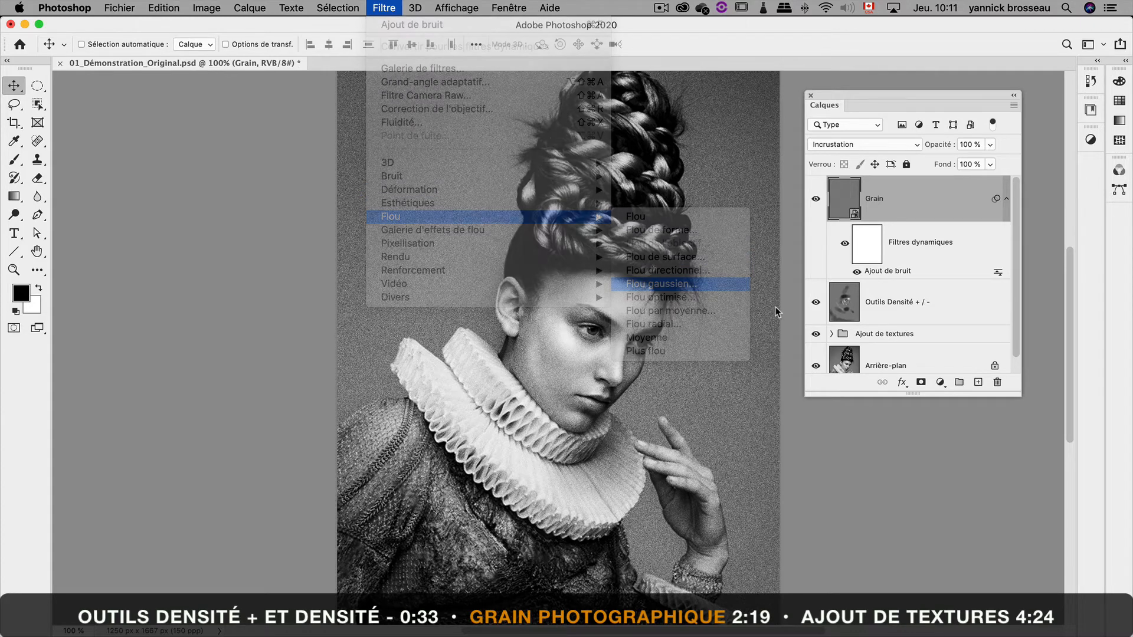
{"action": "left_click_drag", "start_coordinate": [544, 152], "coordinate": [871, 233]}
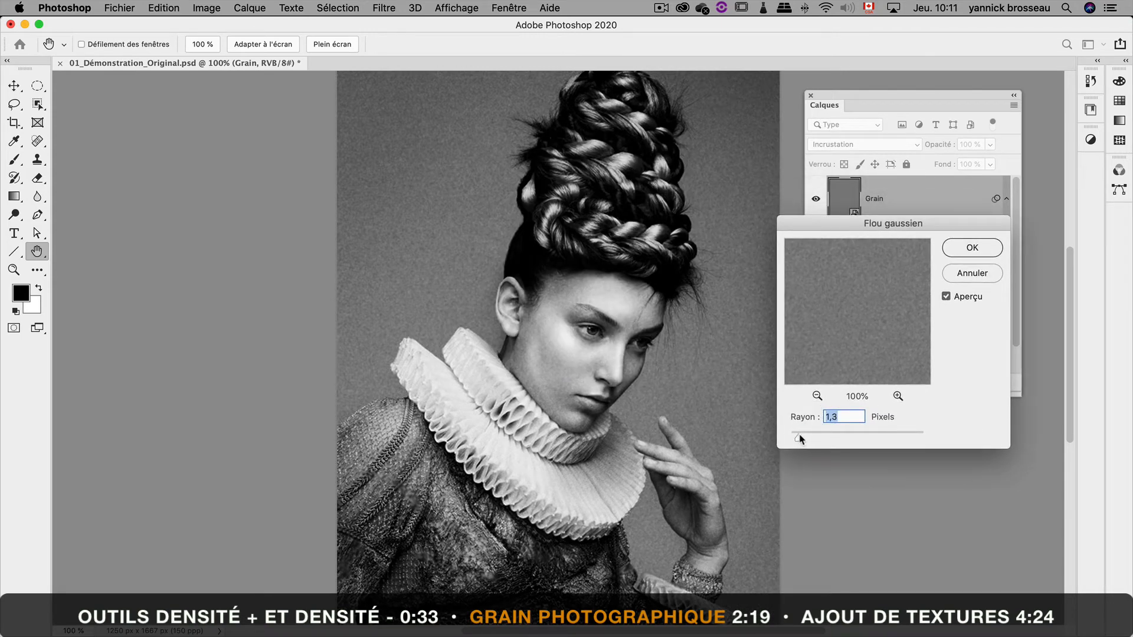
{"action": "left_click_drag", "start_coordinate": [800, 438], "coordinate": [801, 439]}
{"action": "left_click", "coordinate": [971, 250]}
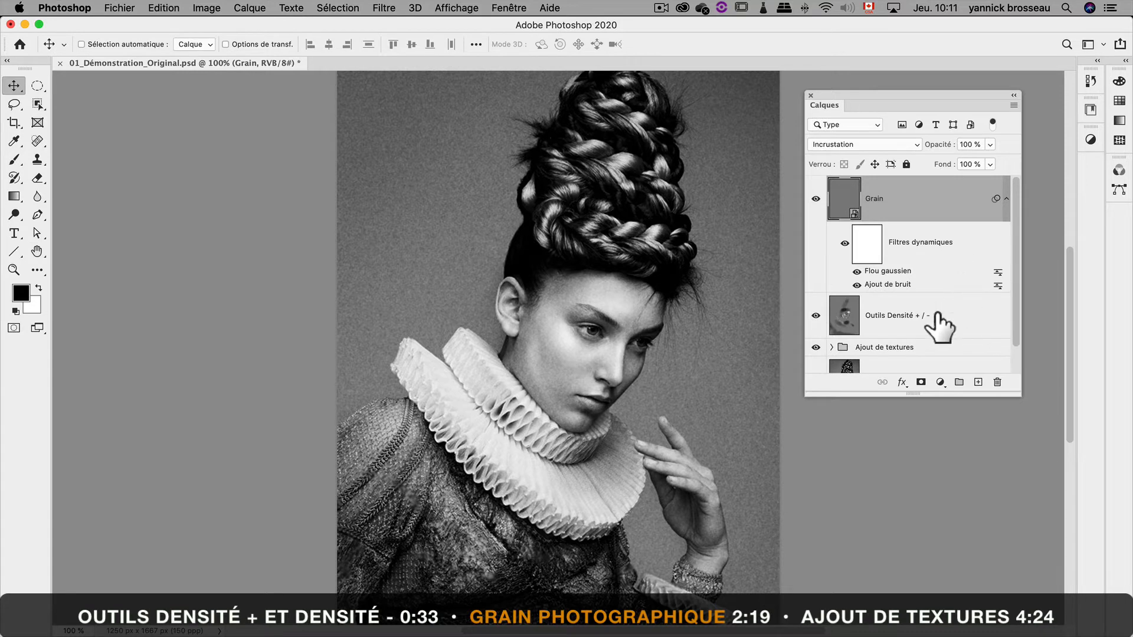
Step: Lower the Grain layer's opacity to lighten the grain effect
{"action": "left_click", "coordinate": [990, 144]}
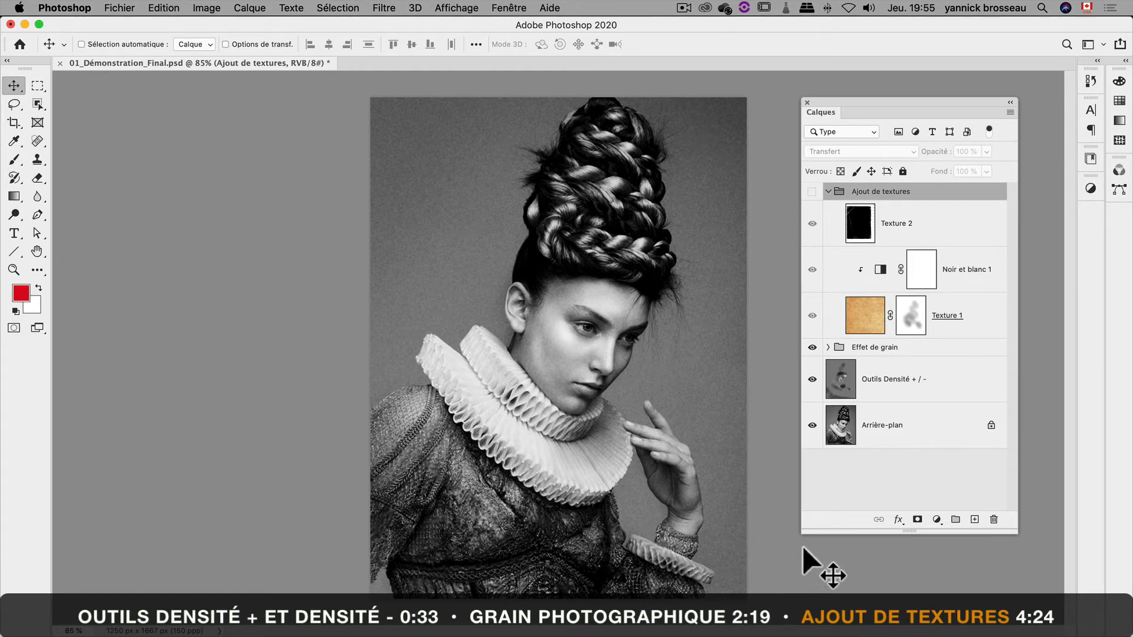
Step: In 01_Démonstration_Final.psd, show the Ajout de textures group to preview the finished texture effect
{"action": "left_click", "coordinate": [812, 192]}
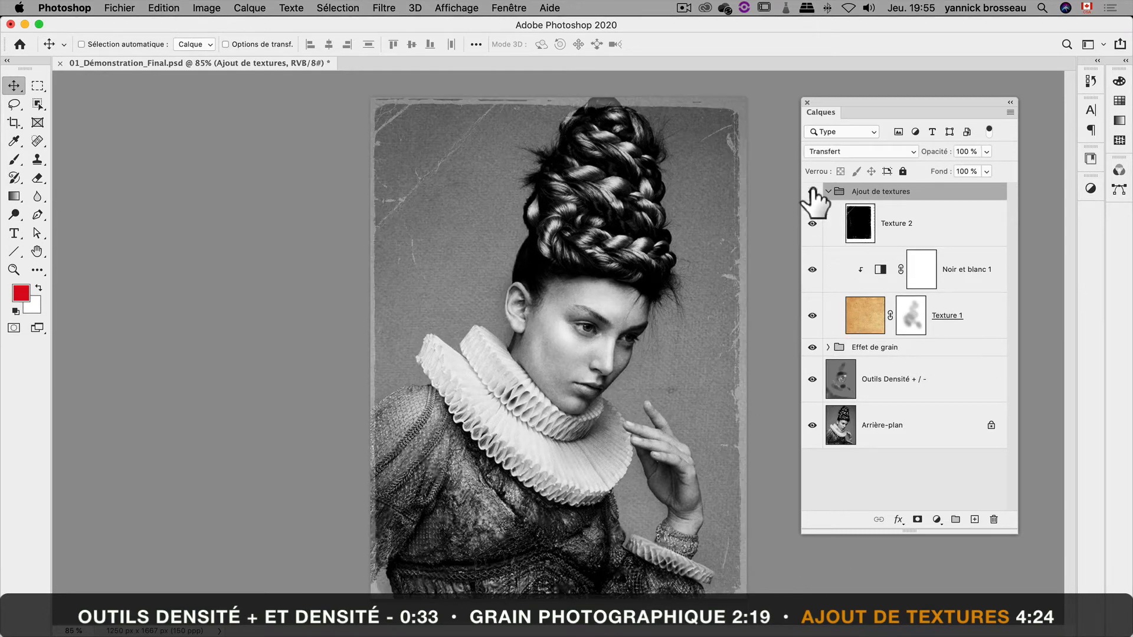
{"action": "left_click", "coordinate": [943, 228]}
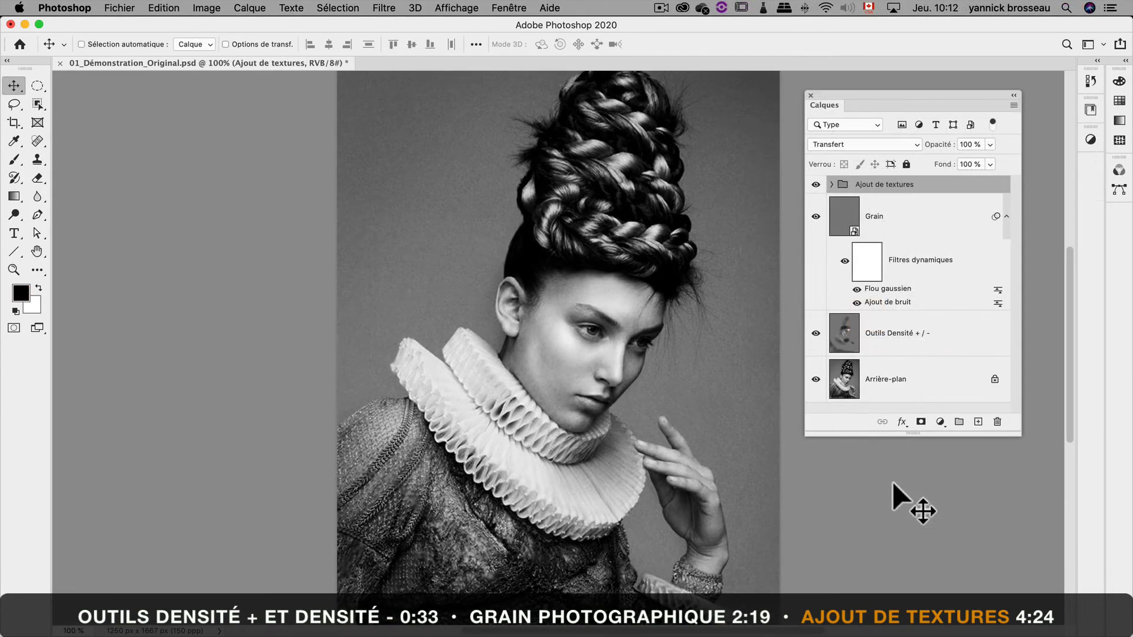
Step: In 01_Démonstration_Original.psd, expand the Ajout de textures group, preview both texture layers, and leave only Texture 1 visible
{"action": "left_click", "coordinate": [832, 184]}
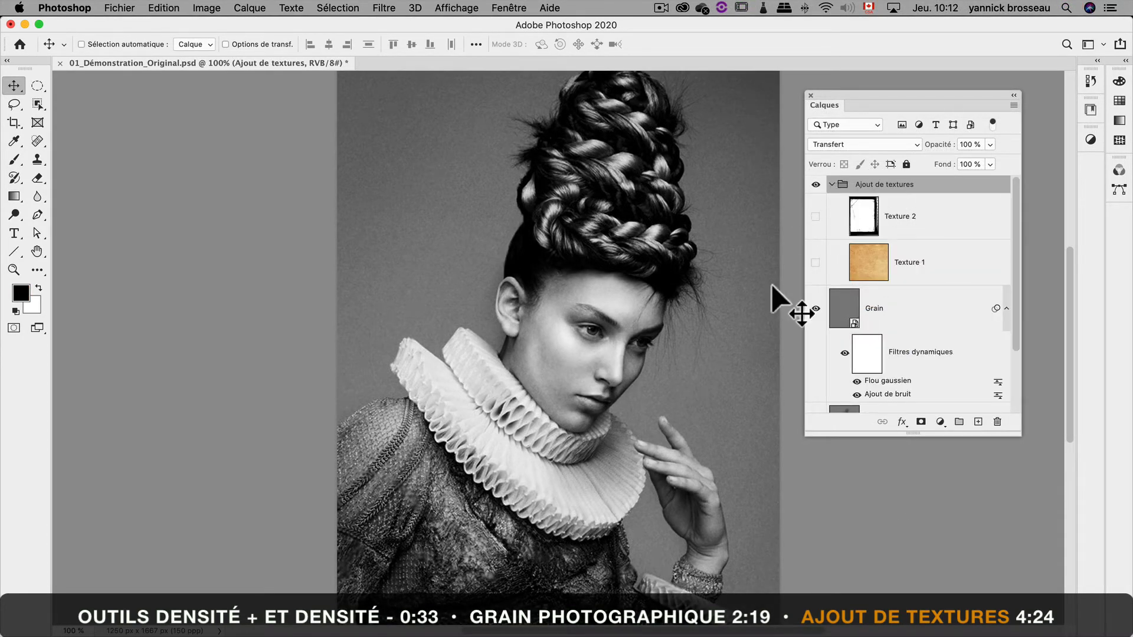
{"action": "left_click_drag", "start_coordinate": [922, 435], "coordinate": [922, 524]}
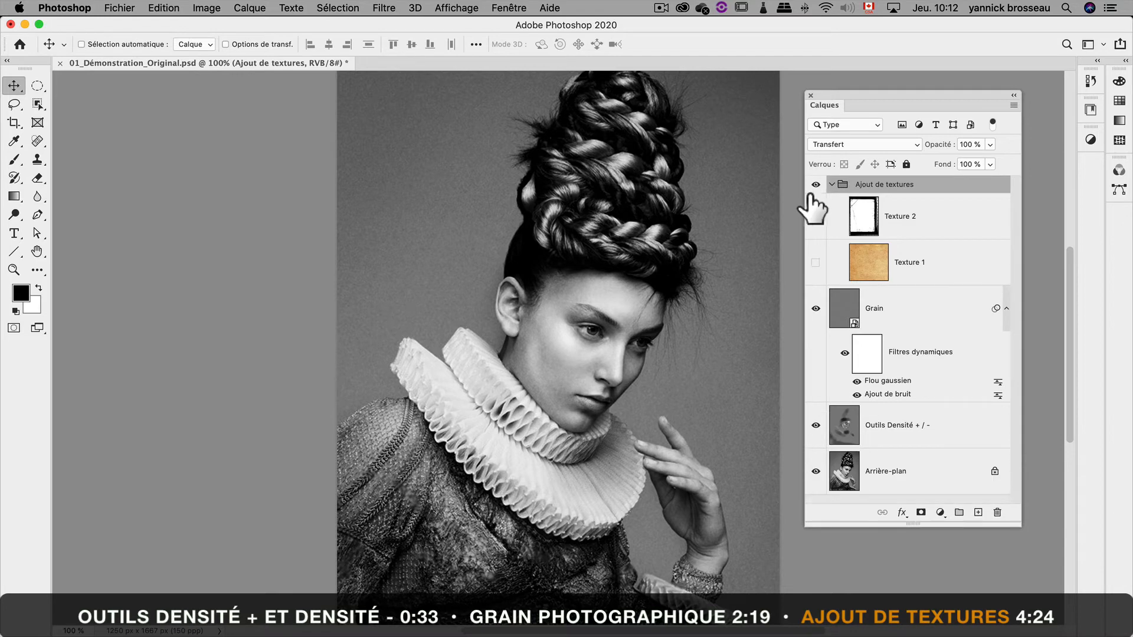
{"action": "left_click", "coordinate": [816, 216]}
{"action": "left_click", "coordinate": [815, 216]}
{"action": "left_click", "coordinate": [815, 262]}
{"action": "left_click", "coordinate": [815, 262]}
{"action": "left_click", "coordinate": [815, 263]}
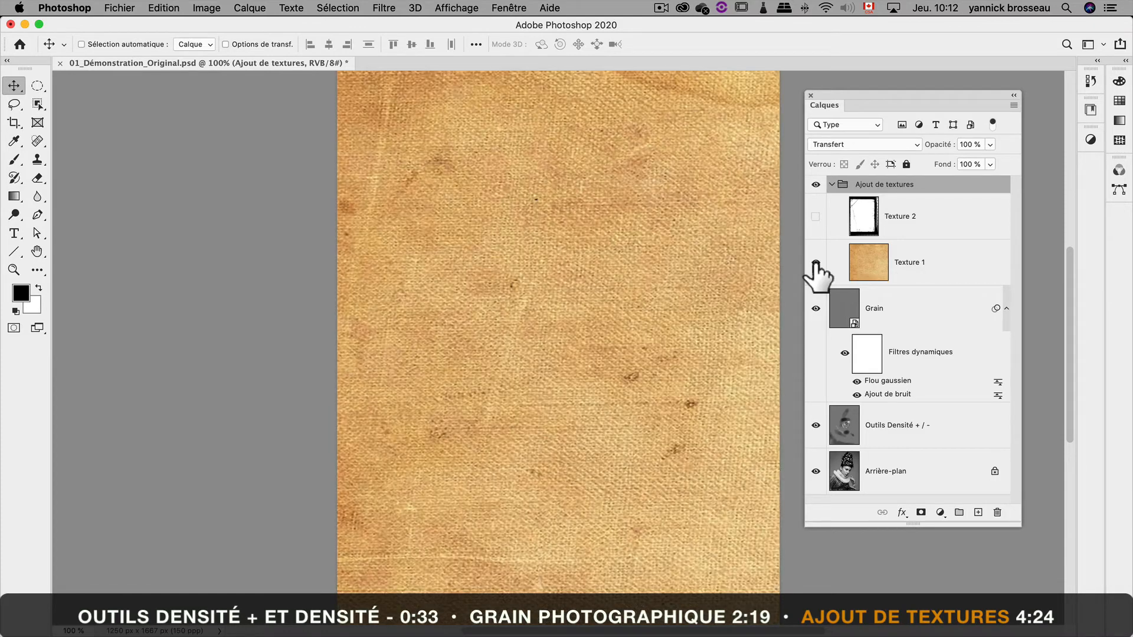
Step: Set the Texture 1 layer to Incrustation mode at 32% opacity and compare the portrait with and without it
{"action": "left_click", "coordinate": [973, 261]}
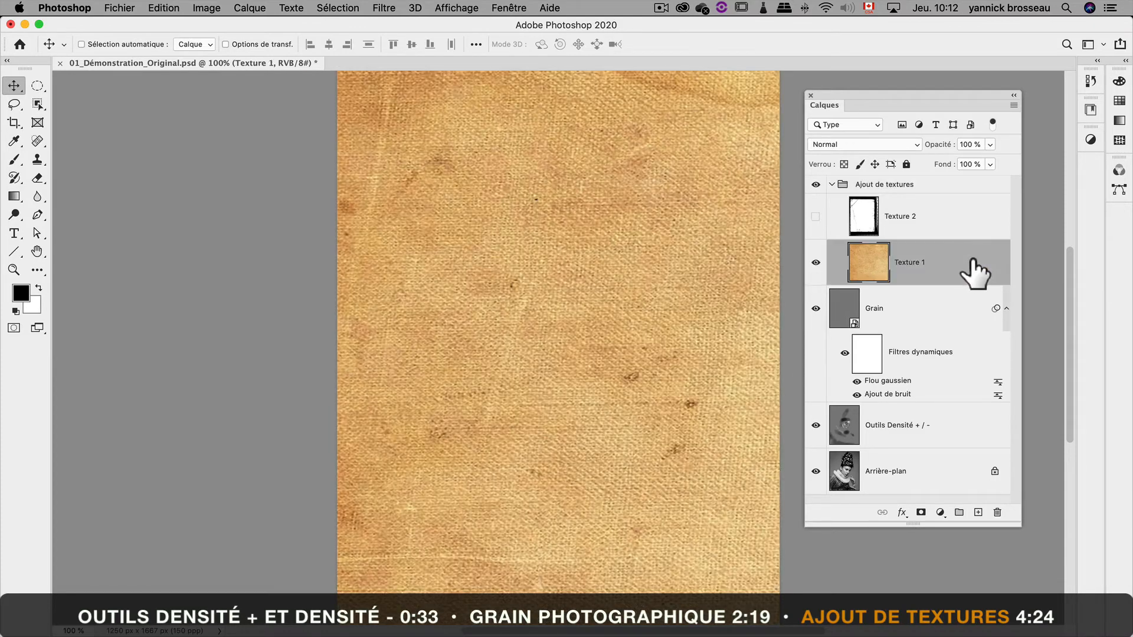
{"action": "left_click", "coordinate": [892, 147]}
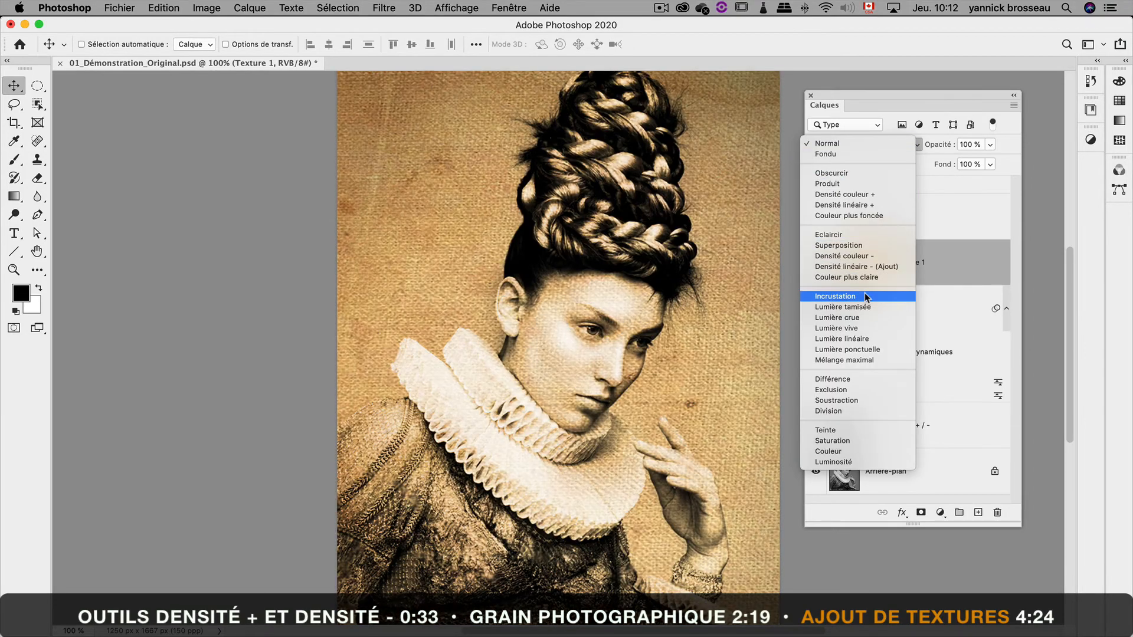
{"action": "left_click", "coordinate": [867, 297]}
{"action": "left_click", "coordinate": [991, 144]}
{"action": "left_click_drag", "start_coordinate": [991, 160], "coordinate": [945, 161]}
{"action": "left_click", "coordinate": [817, 263]}
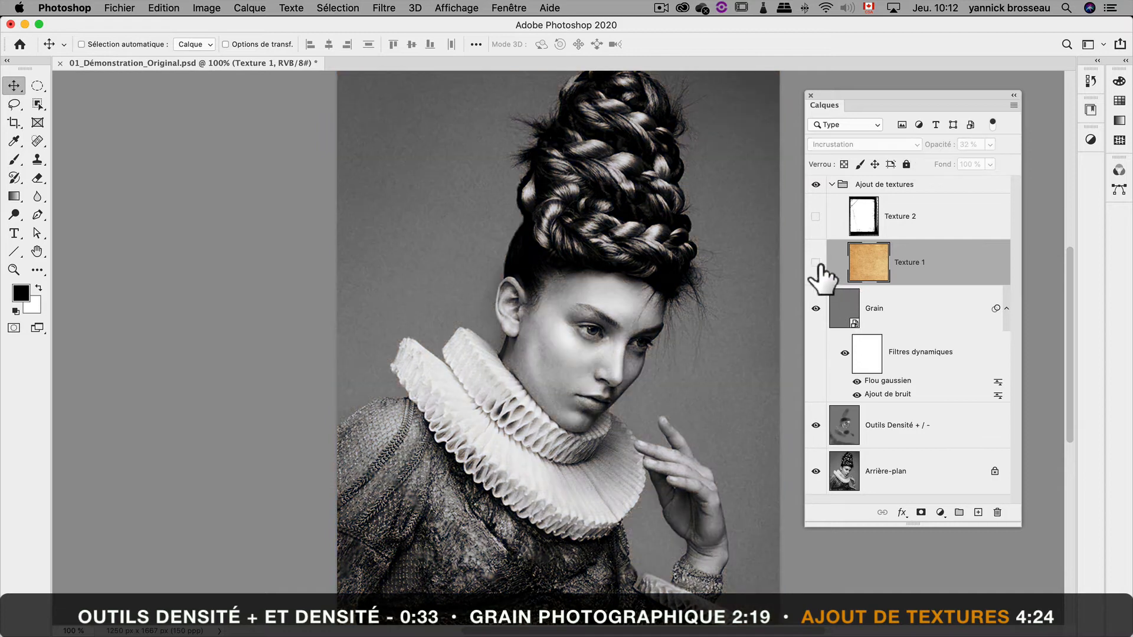
{"action": "left_click", "coordinate": [817, 263]}
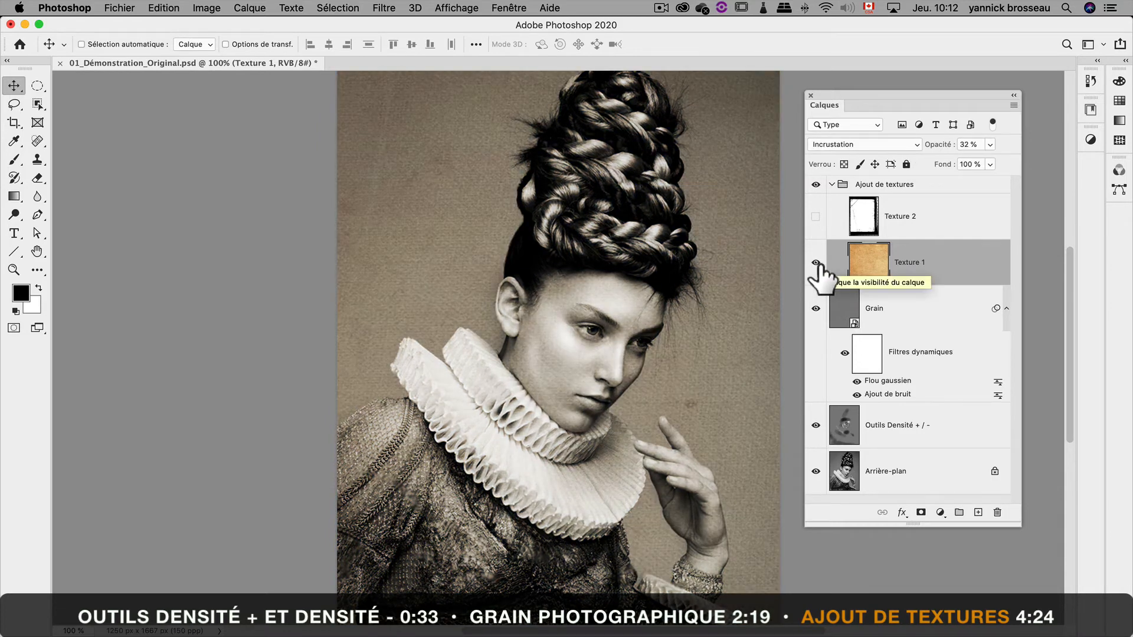
Step: Add a layer mask to Texture 1 and paint black over the face with the Brush at 11% opacity
{"action": "left_click", "coordinate": [921, 512]}
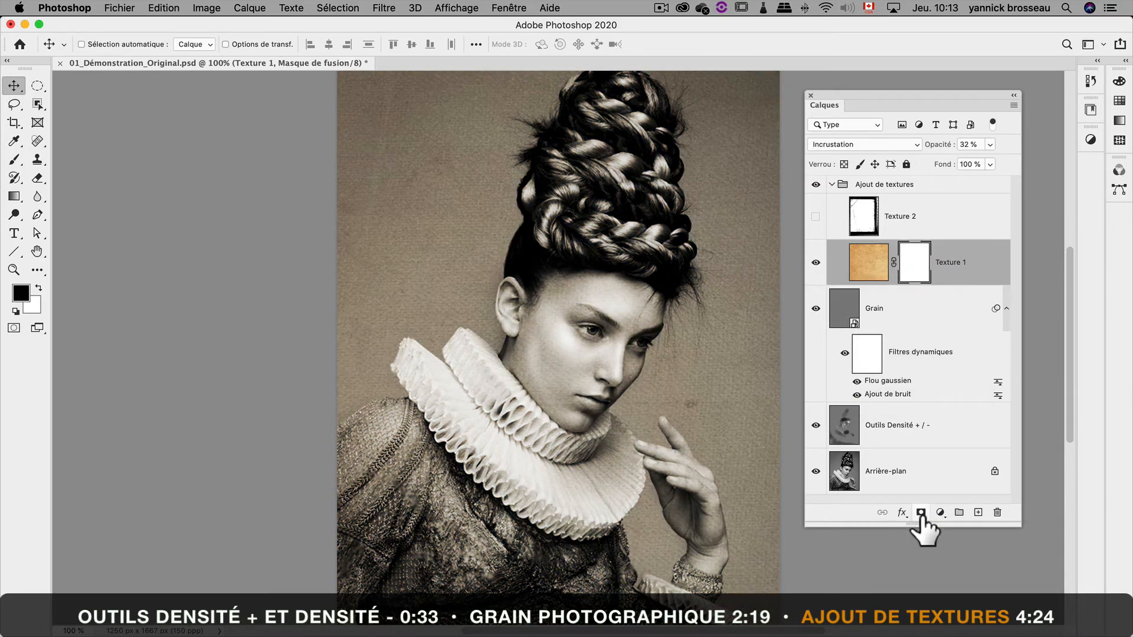
{"action": "key", "text": "b"}
{"action": "left_click", "coordinate": [329, 44]}
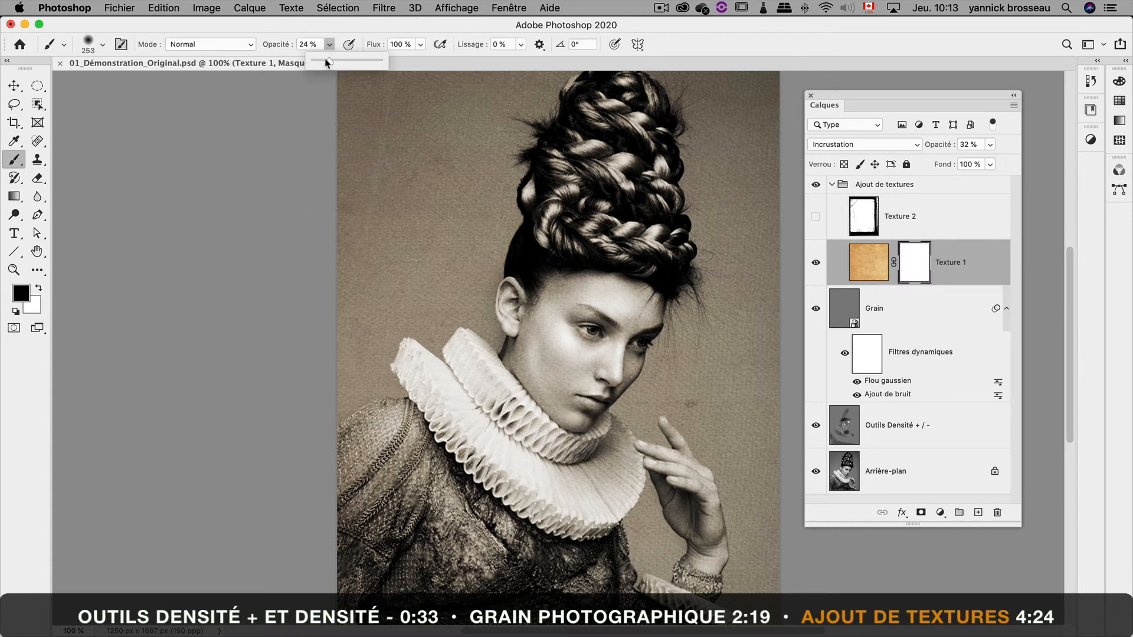
{"action": "left_click_drag", "start_coordinate": [332, 63], "coordinate": [320, 63]}
{"action": "mouse_move", "coordinate": [569, 358]}
{"action": "left_mouse_down"}
{"action": "mouse_move", "coordinate": [594, 336]}
{"action": "mouse_move", "coordinate": [572, 365]}
{"action": "mouse_move", "coordinate": [611, 350]}
{"action": "mouse_move", "coordinate": [573, 379]}
{"action": "left_mouse_up"}
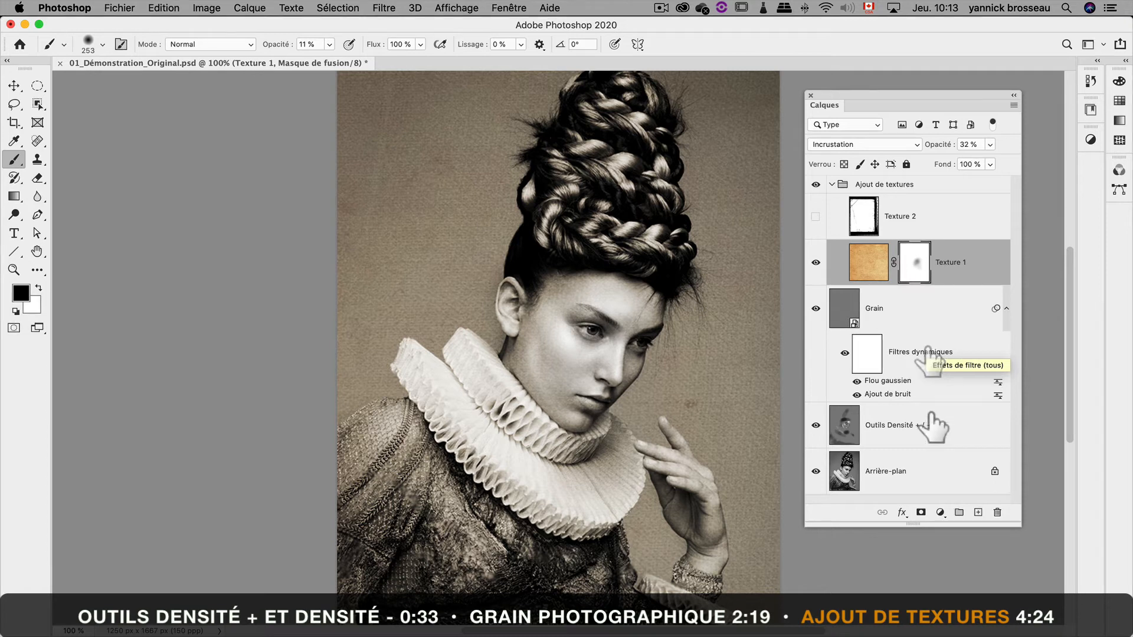
Step: Add a Noir et blanc adjustment layer with default settings above Texture 1 and clip it to that layer
{"action": "left_click", "coordinate": [940, 513]}
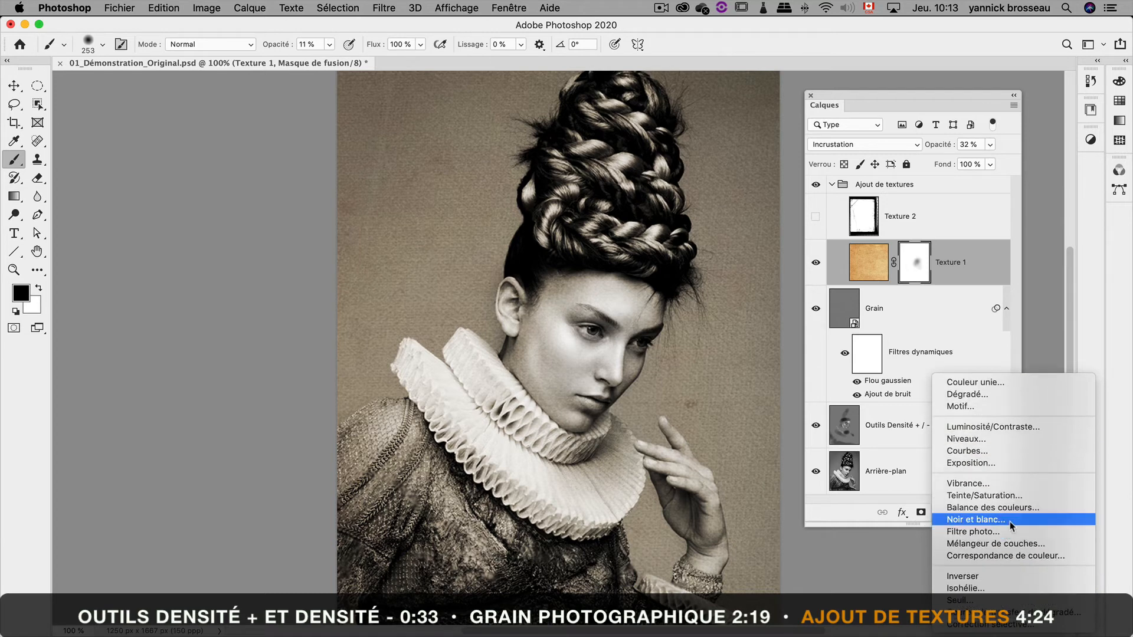
{"action": "left_click", "coordinate": [1010, 522]}
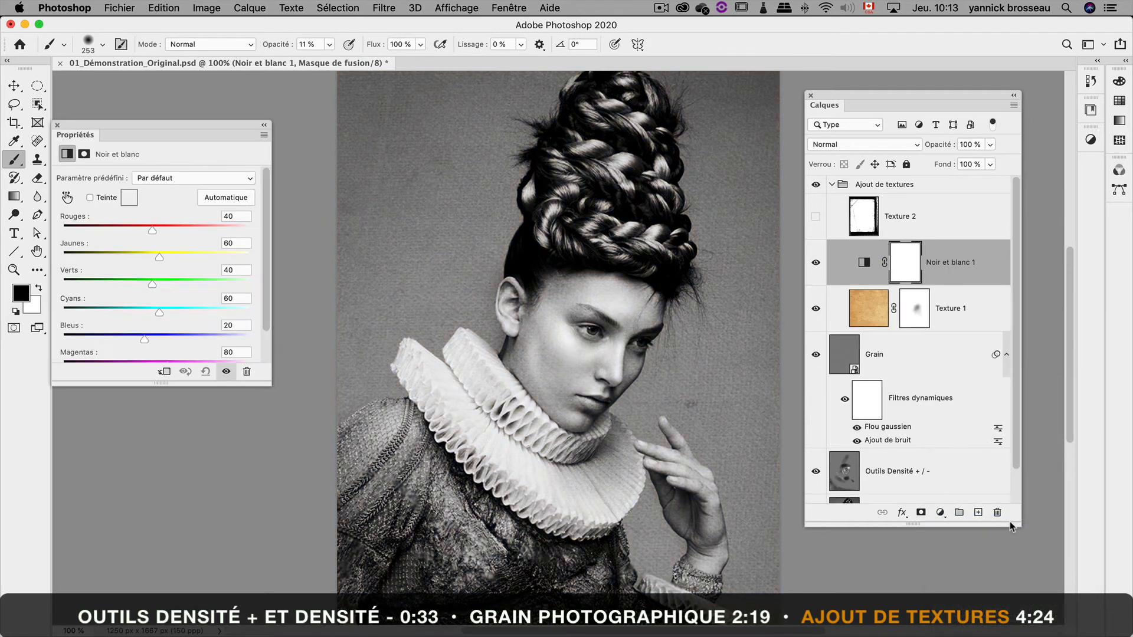
{"action": "left_click", "coordinate": [57, 125]}
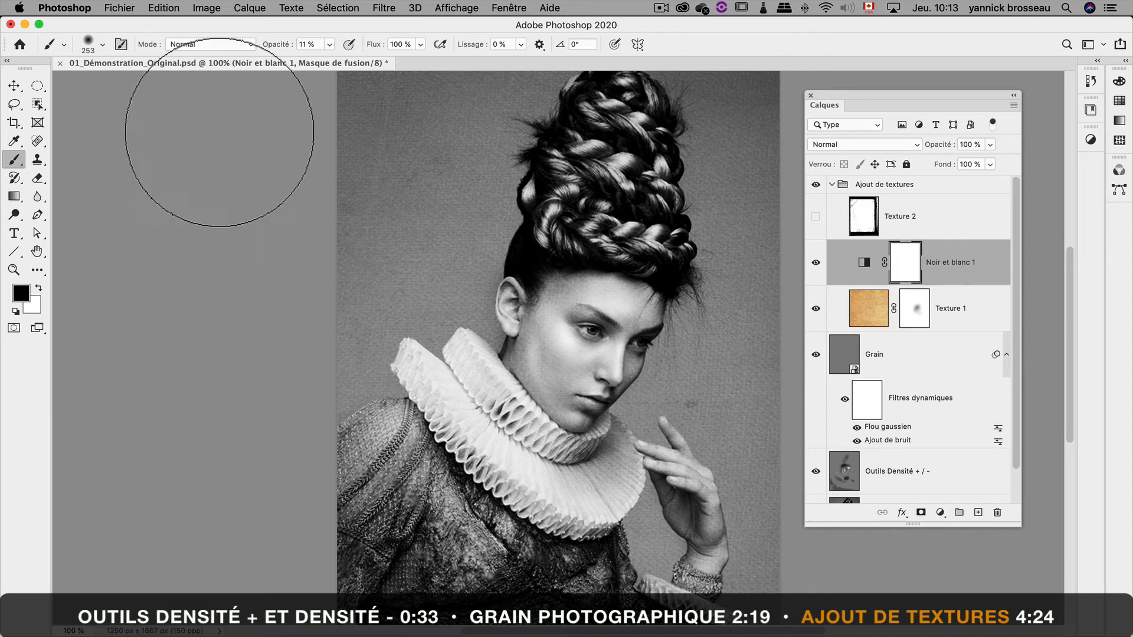
{"action": "left_click", "coordinate": [863, 283], "text": "alt"}
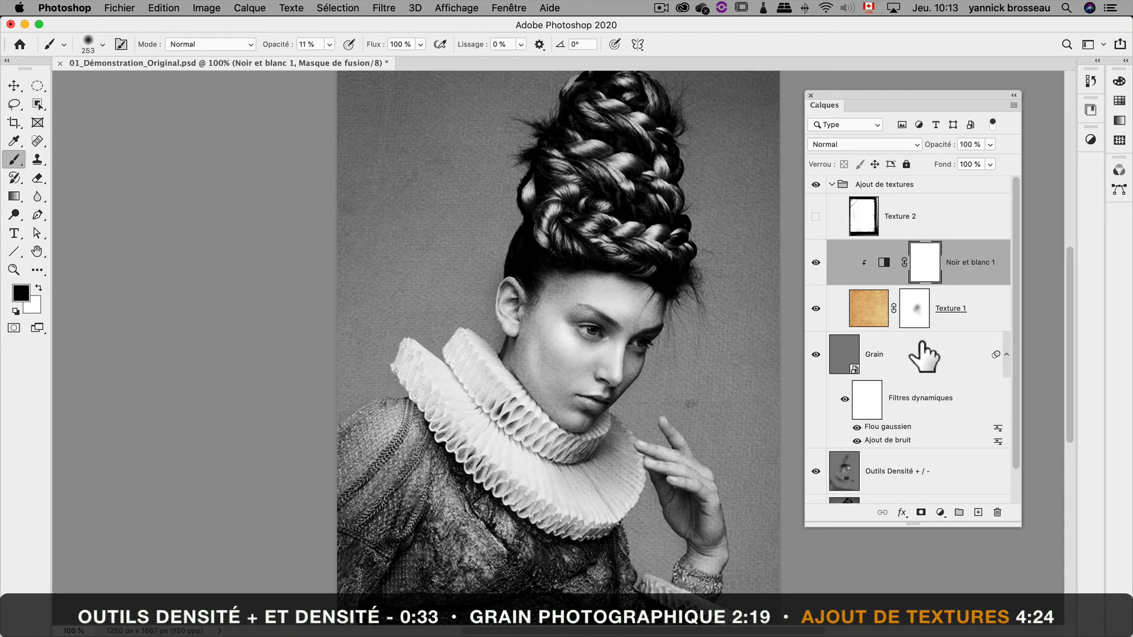
Step: Show and select the Texture 2 layer
{"action": "left_click", "coordinate": [816, 216]}
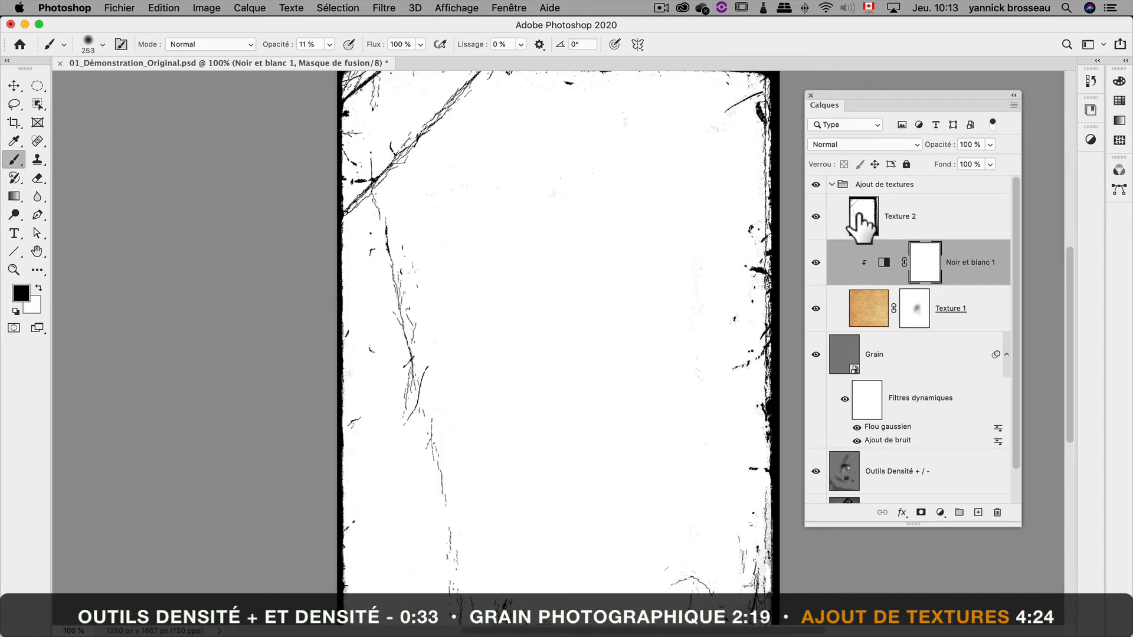
{"action": "left_click", "coordinate": [912, 219]}
Step: Try the Texture 2 layer in Produit mode at 40% opacity, then restore 100% opacity and Normal mode
{"action": "left_click", "coordinate": [844, 144]}
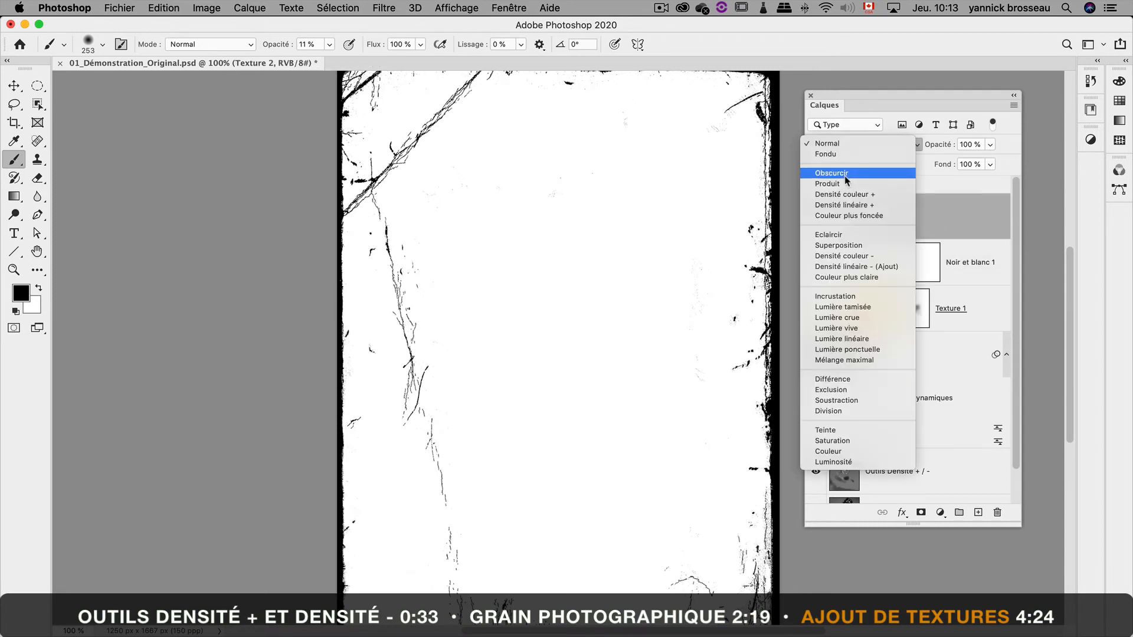
{"action": "left_click", "coordinate": [844, 184]}
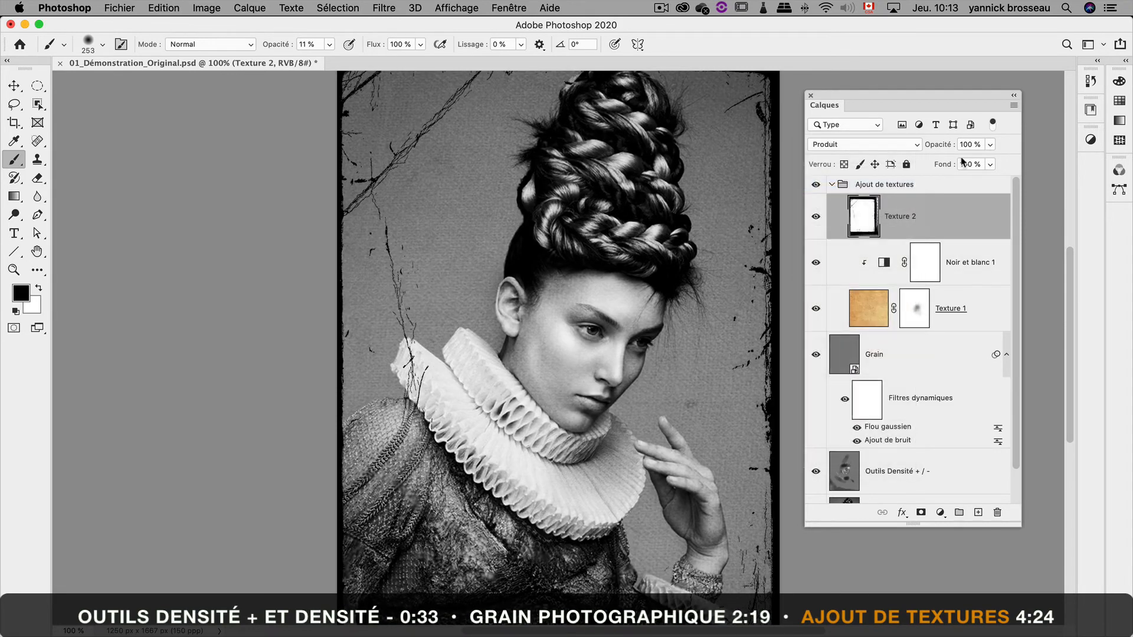
{"action": "left_click", "coordinate": [990, 144]}
{"action": "left_click_drag", "start_coordinate": [966, 165], "coordinate": [941, 213]}
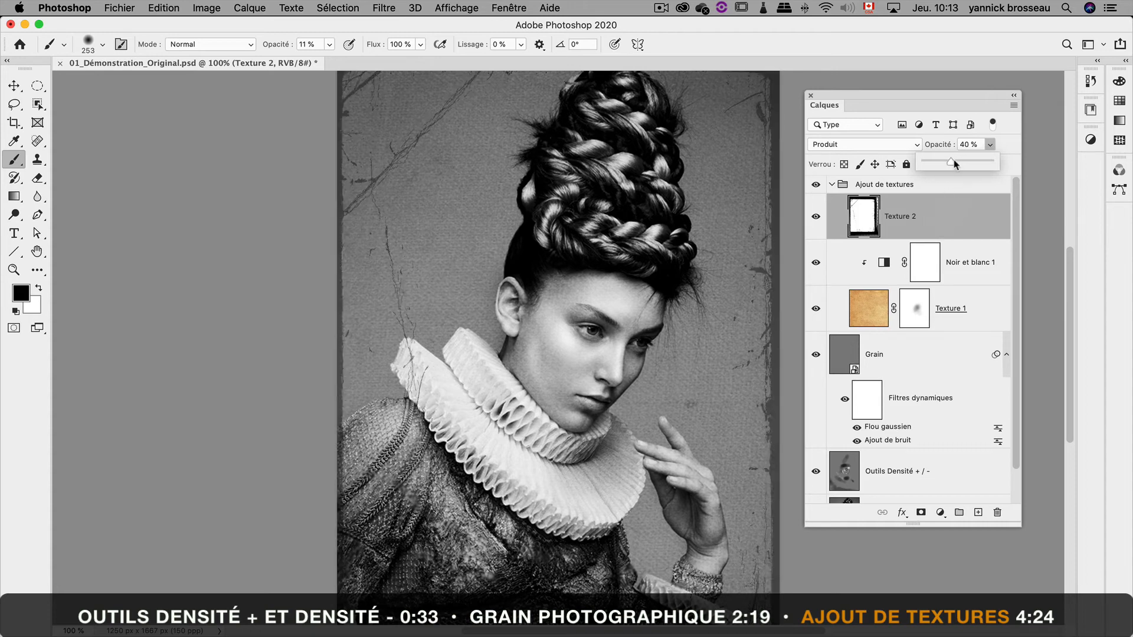
{"action": "left_click_drag", "start_coordinate": [953, 160], "coordinate": [1008, 163]}
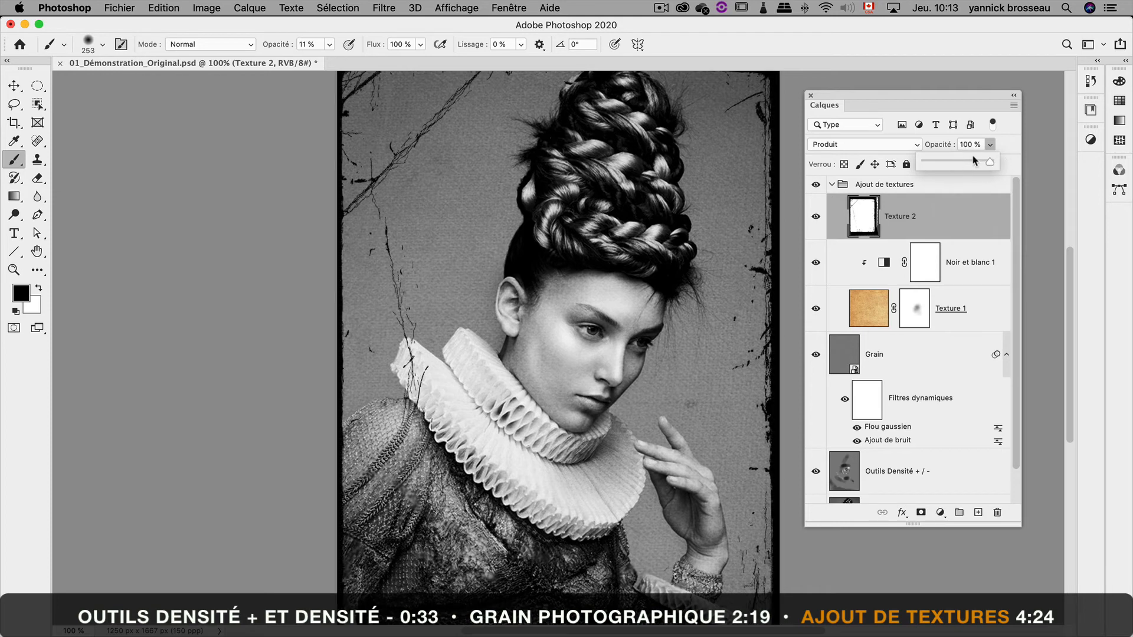
{"action": "left_click", "coordinate": [886, 145]}
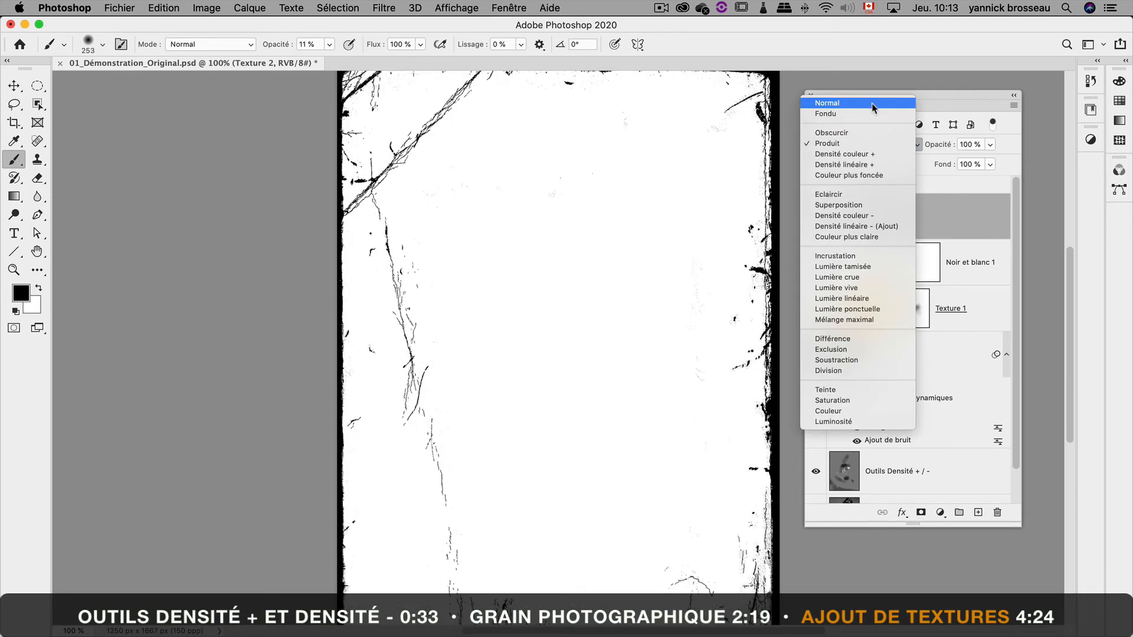
{"action": "left_click", "coordinate": [872, 103]}
Step: Invert the Texture 2 layer's tones with the Négatif adjustment
{"action": "left_click_drag", "start_coordinate": [545, 230], "coordinate": [507, 230]}
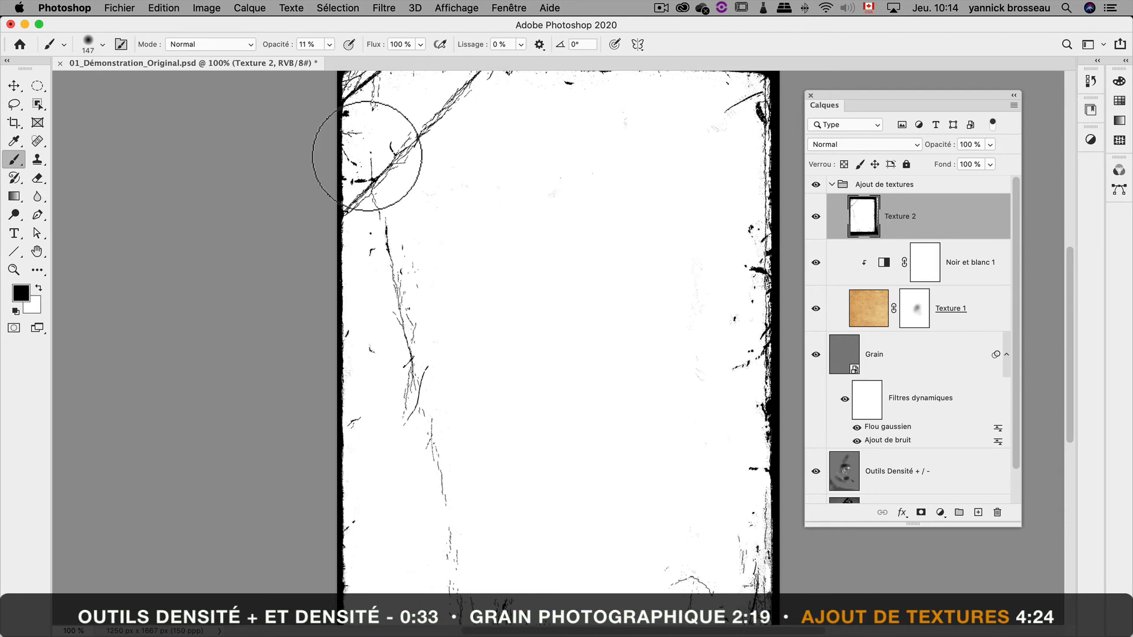
{"action": "left_click", "coordinate": [208, 7]}
{"action": "mouse_move", "coordinate": [235, 47]}
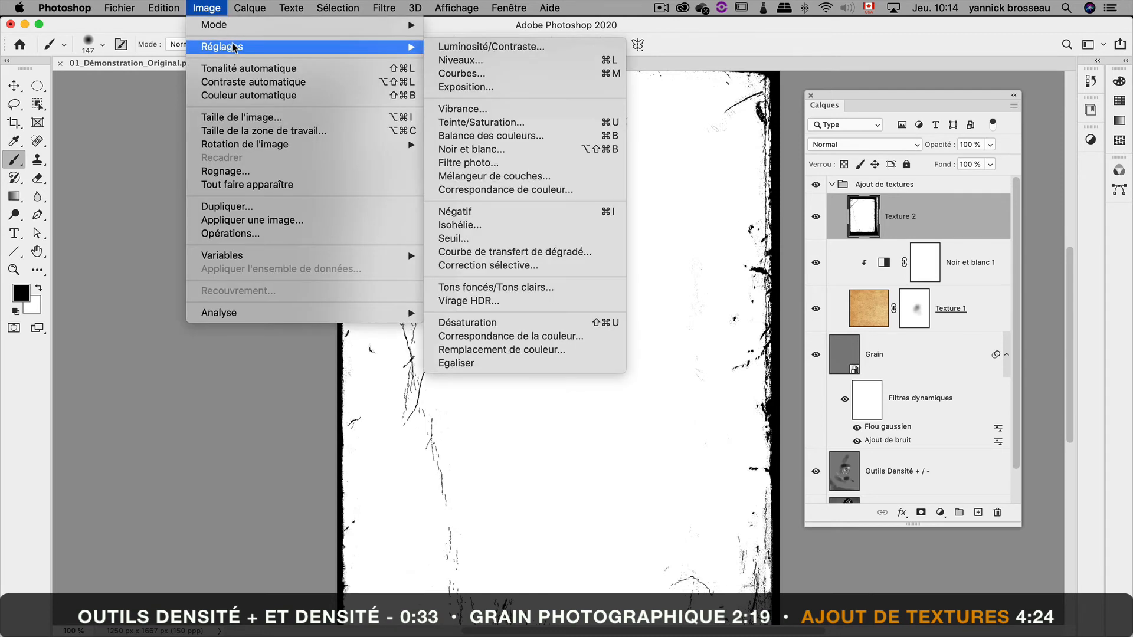
{"action": "left_click", "coordinate": [572, 213]}
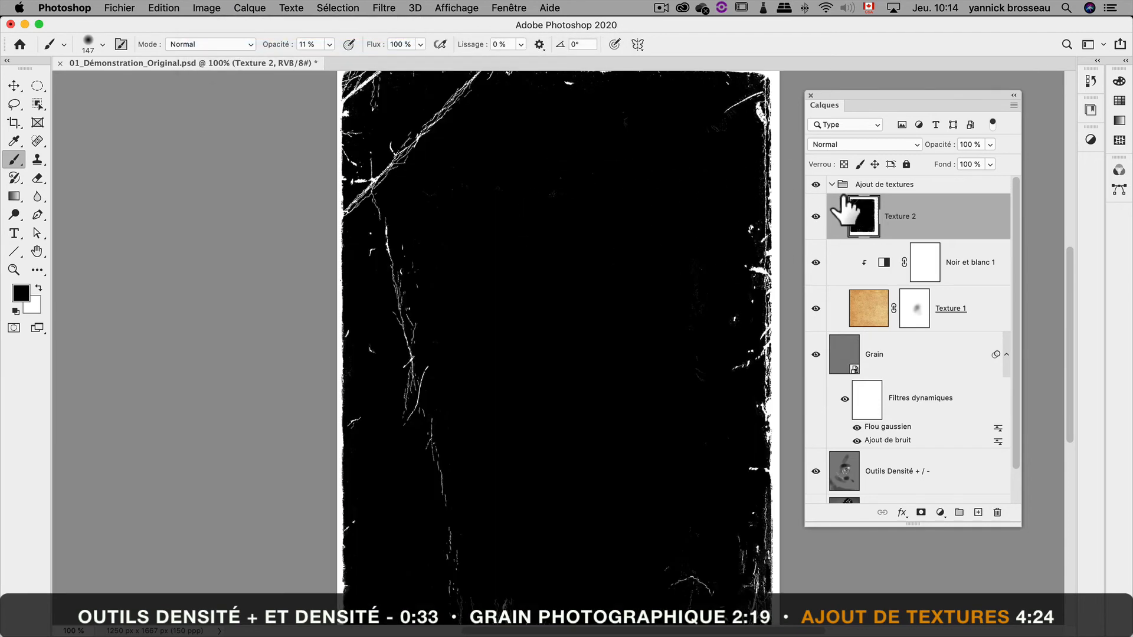
Step: Set the Texture 2 layer to Eclaircir mode at 23% opacity
{"action": "left_click", "coordinate": [858, 148]}
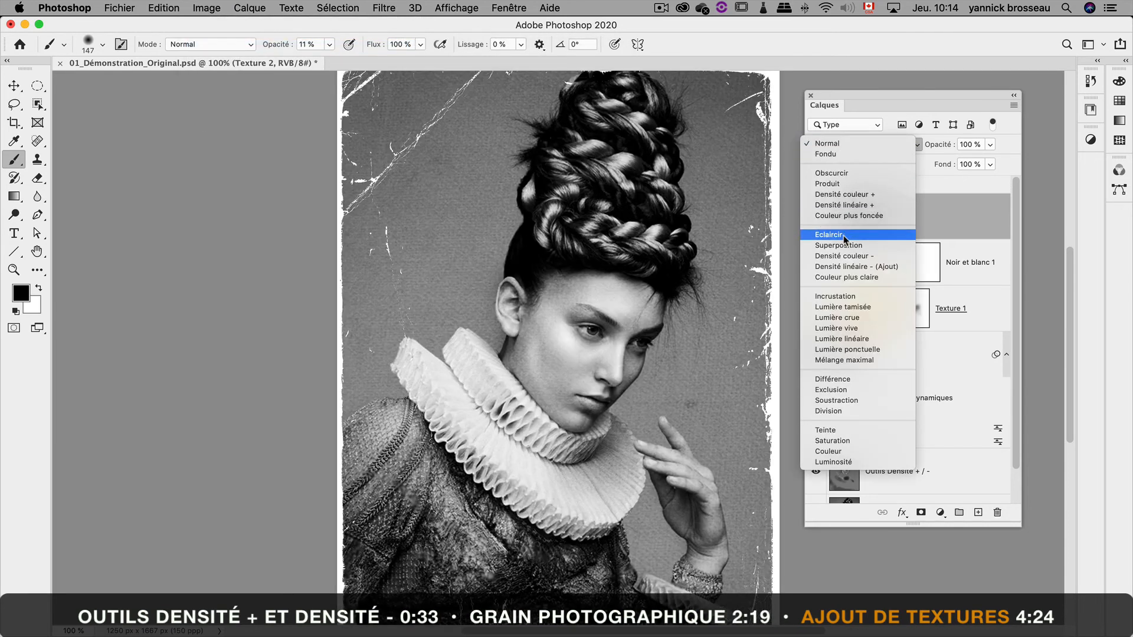
{"action": "left_click", "coordinate": [842, 235]}
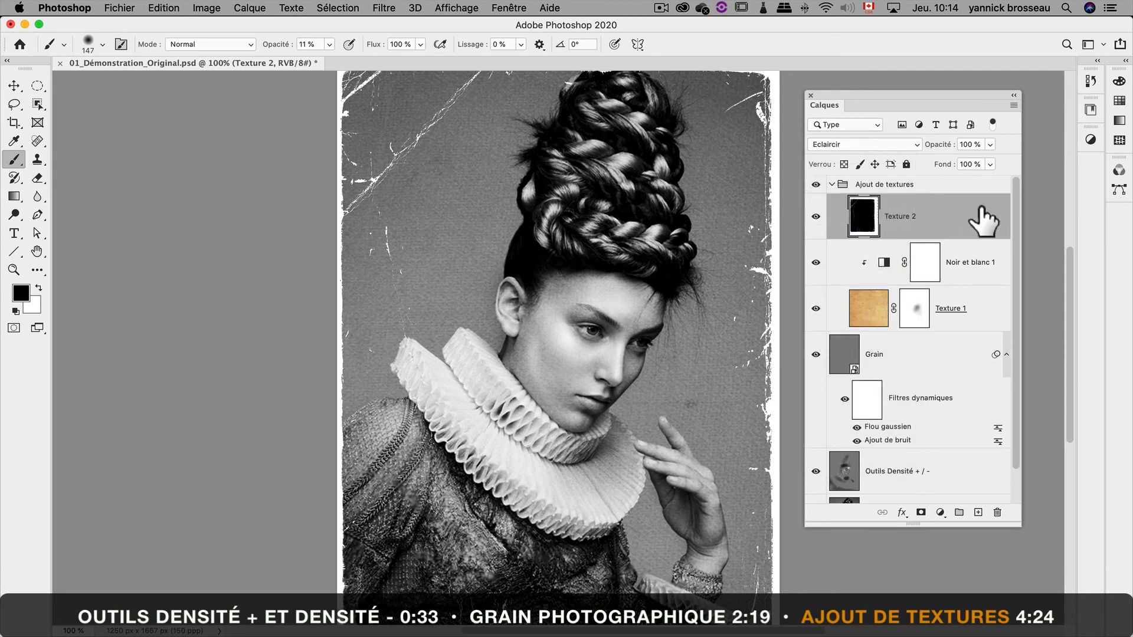
{"action": "left_click", "coordinate": [991, 145]}
{"action": "left_click_drag", "start_coordinate": [979, 165], "coordinate": [940, 164]}
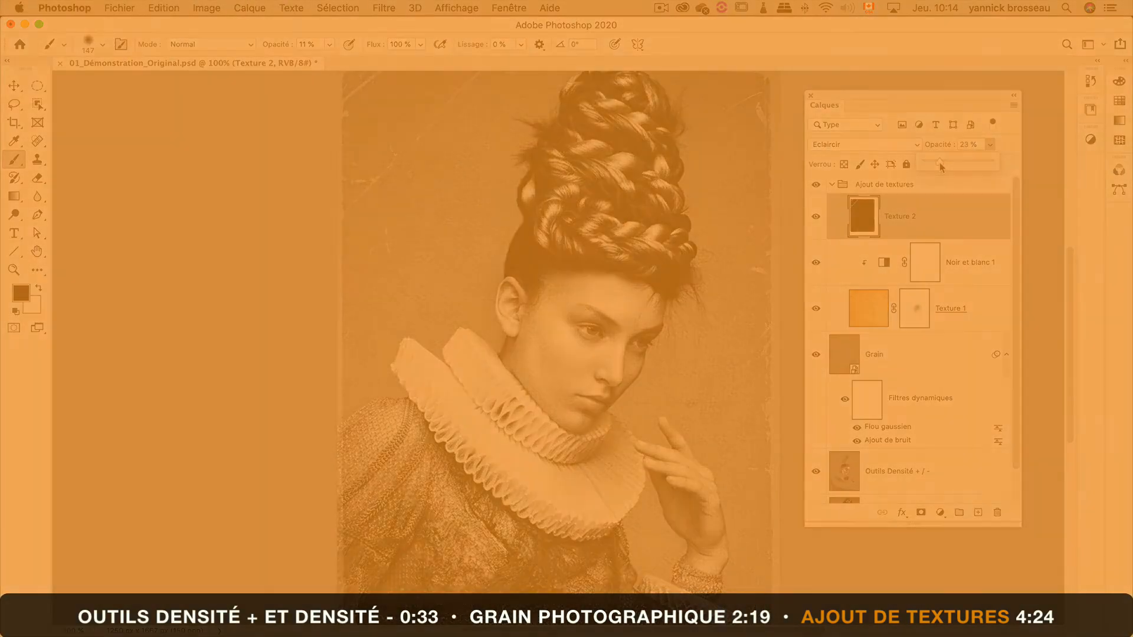